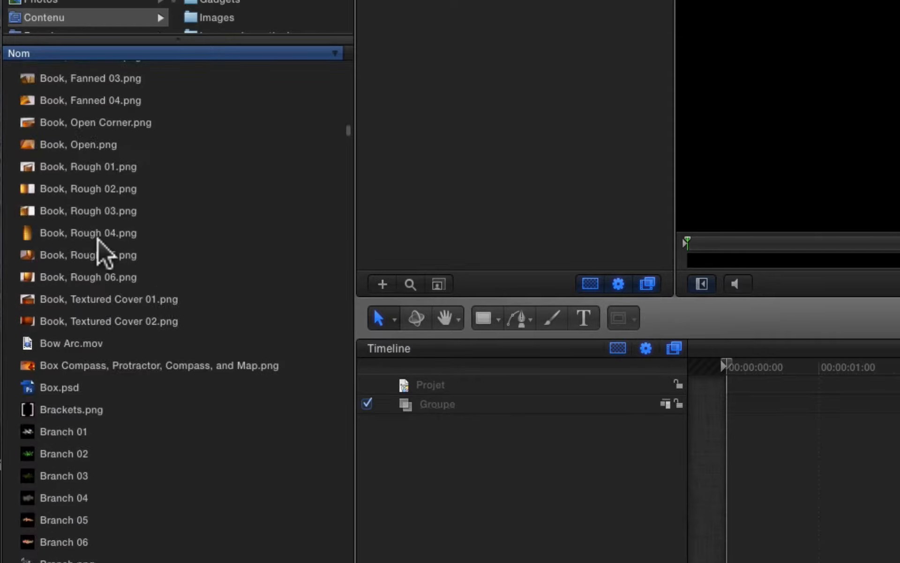
# Find Disk 08 in the library's Contenu category and add it to the project
pyautogui.scroll(-20, 95, 390)
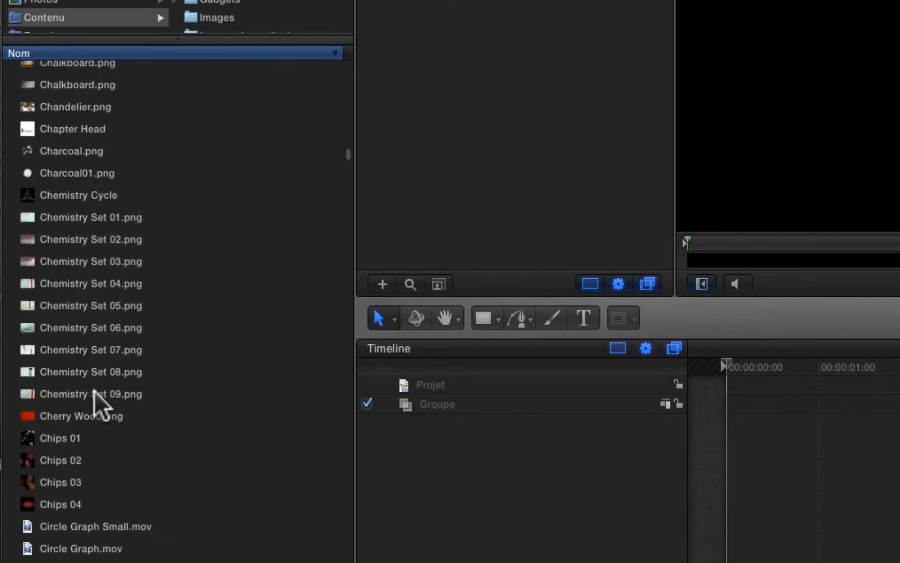
pyautogui.scroll(-20, 94, 390)
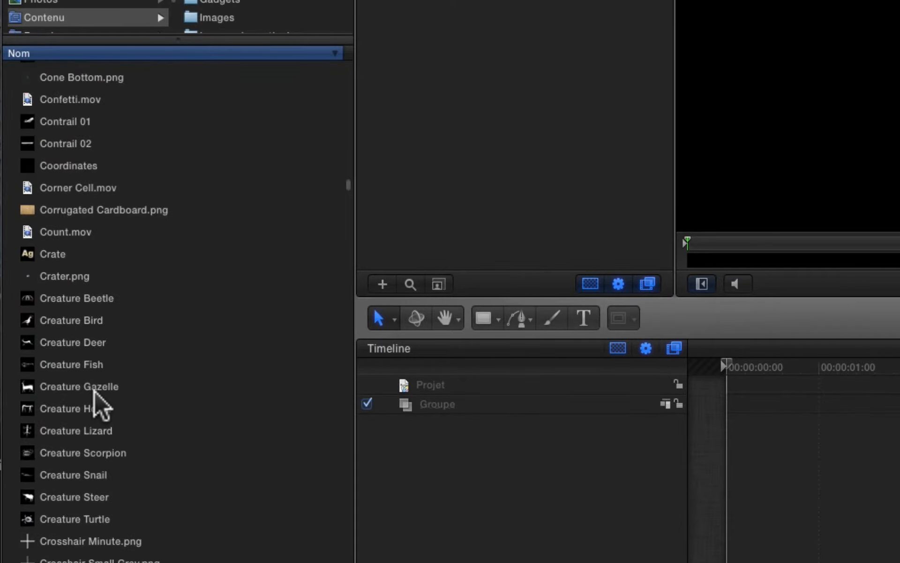
pyautogui.scroll(-6, 94, 390)
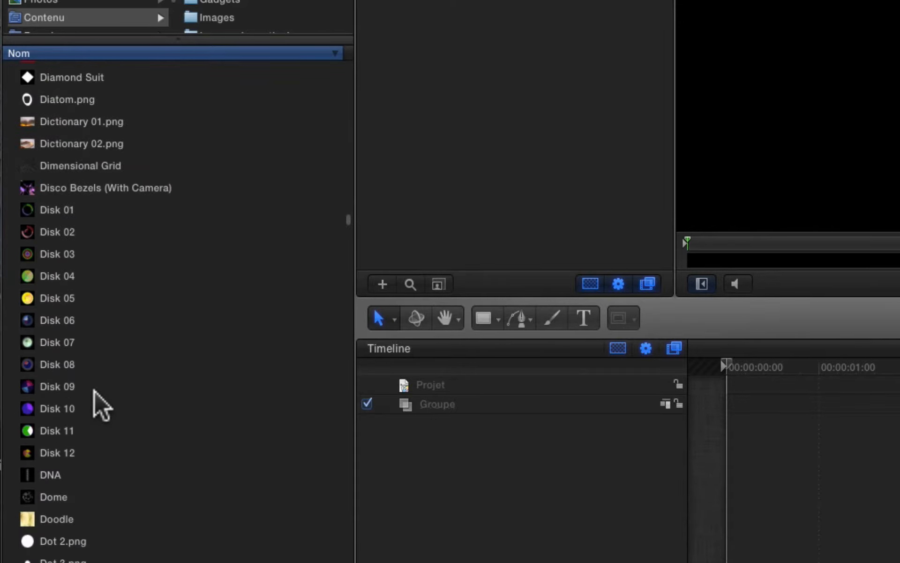
pyautogui.click(41, 365)
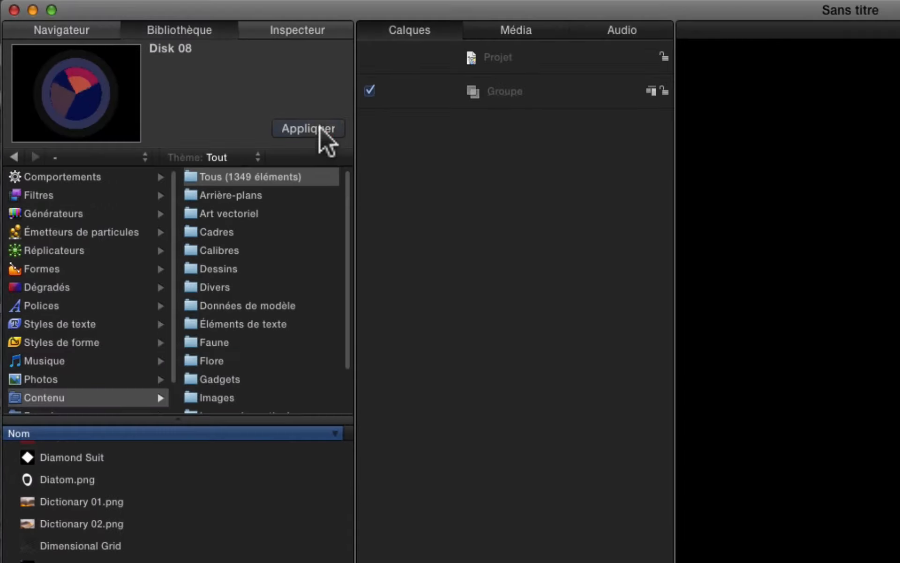
pyautogui.click(320, 128)
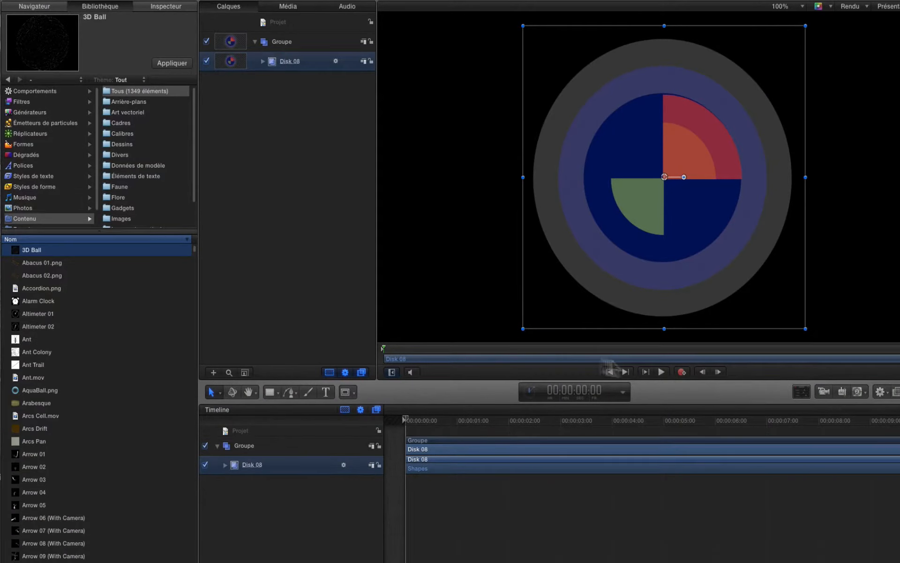
# Play and scrub through the Disk 08 animation, and return the playhead to the start of the project
pyautogui.click(661, 371)
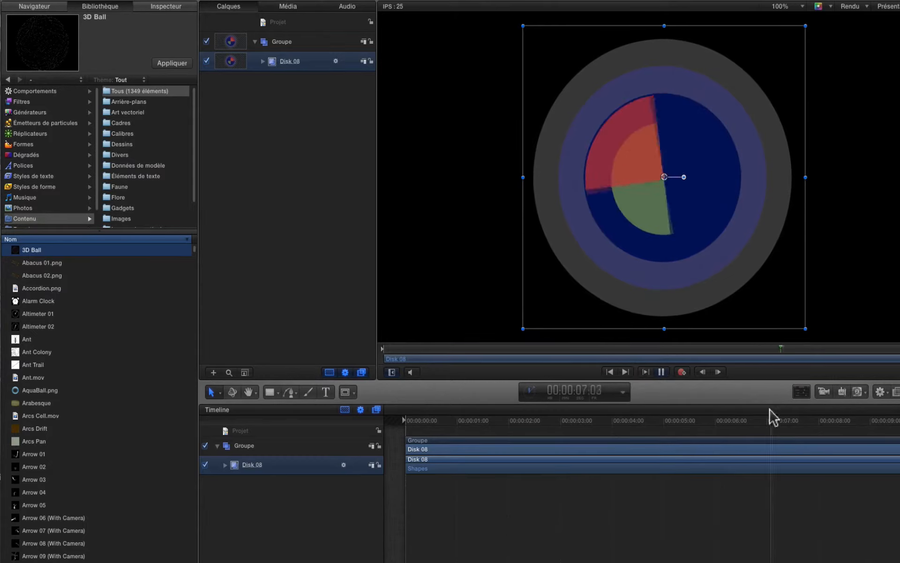
pyautogui.moveTo(794, 425); pyautogui.dragTo(748, 421)
pyautogui.press('Home')
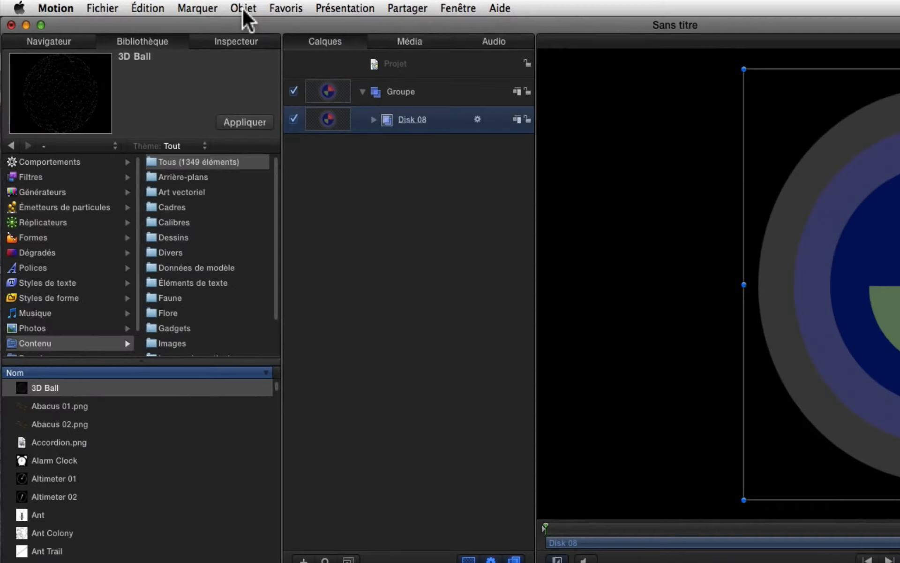
# Replicate the Disk 08 layer, and show the replicator's floating HUD just below the layer list
pyautogui.click(243, 7)
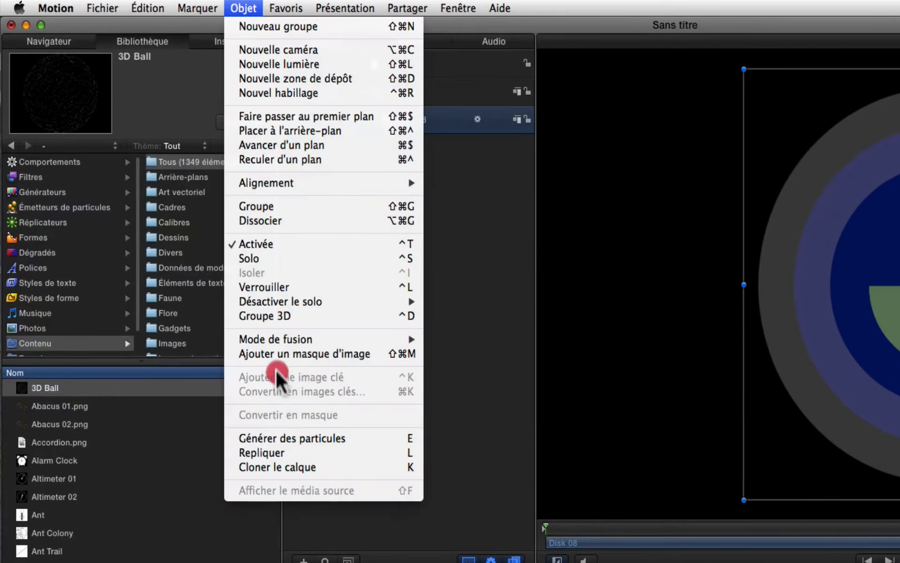
pyautogui.click(283, 452)
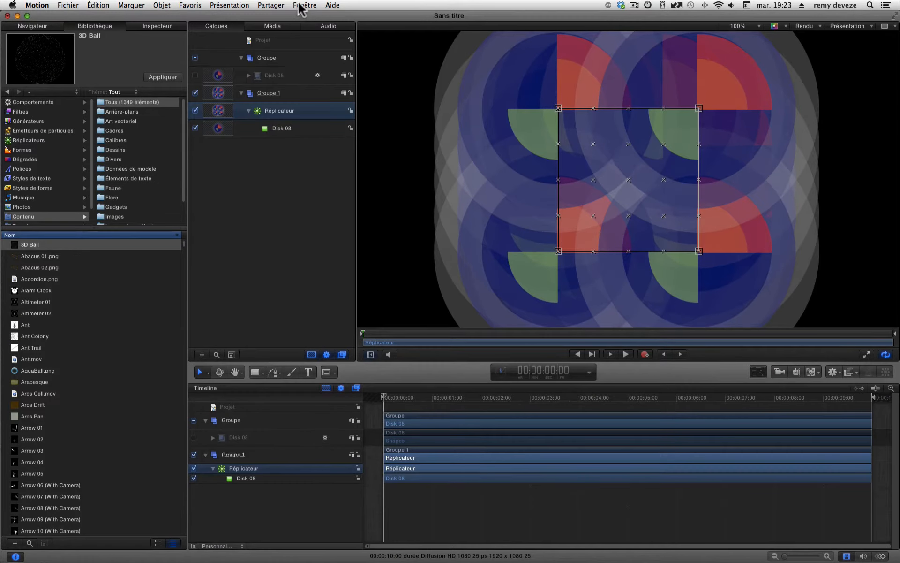
pyautogui.click(303, 5)
pyautogui.click(319, 84)
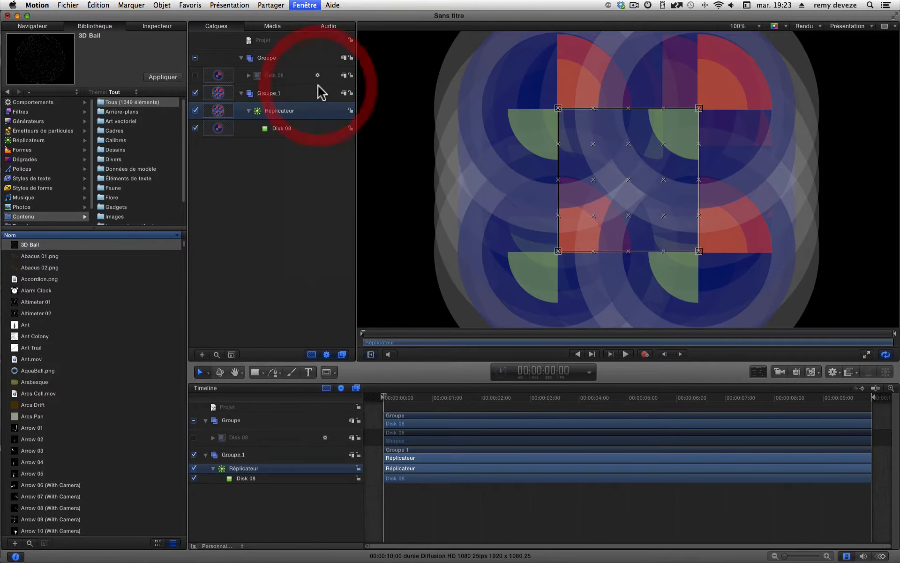
pyautogui.moveTo(271, 234); pyautogui.dragTo(274, 187)
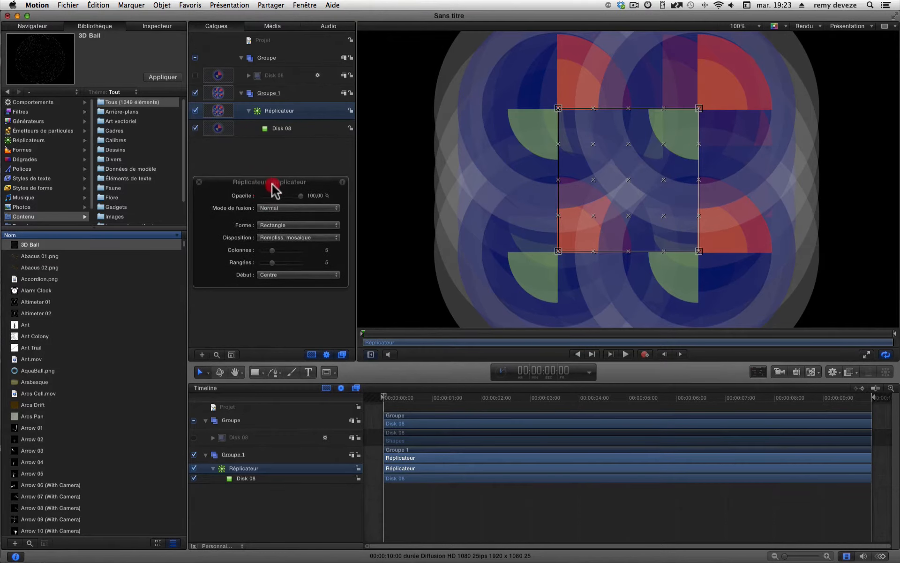
# Set the replicator's cell scale to 12 % and enlarge its rectangular pattern to a size of about 391, shifted slightly left
pyautogui.click(158, 25)
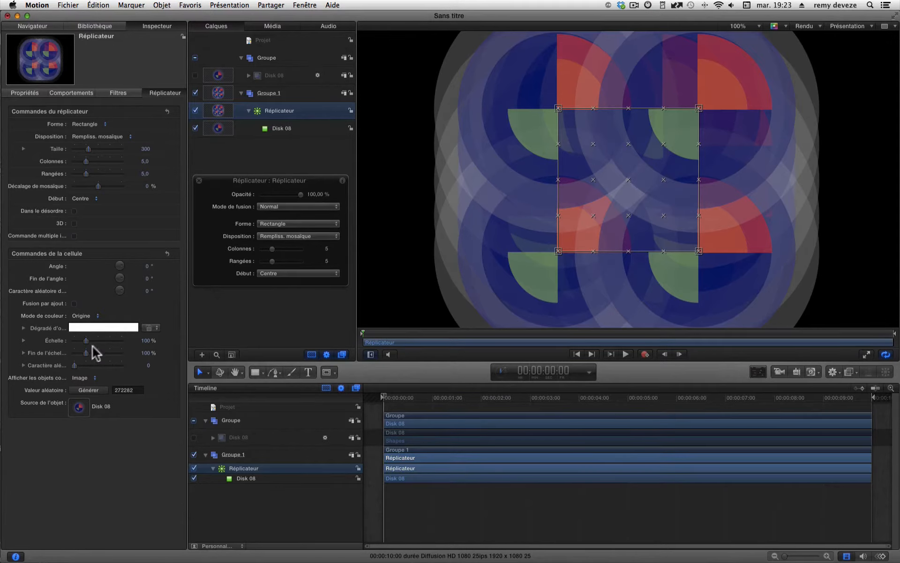
pyautogui.moveTo(87, 341); pyautogui.dragTo(76, 341)
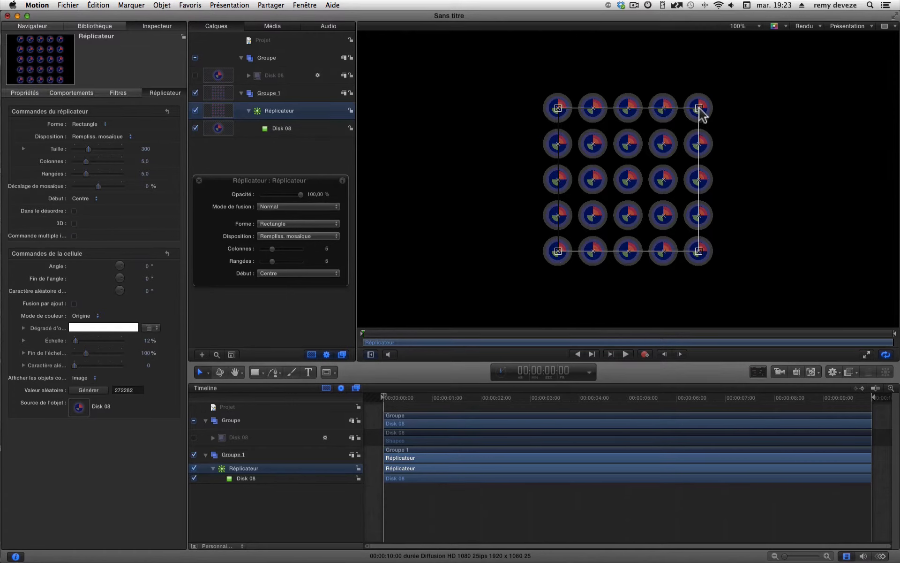
pyautogui.moveTo(699, 111); pyautogui.dragTo(714, 88)
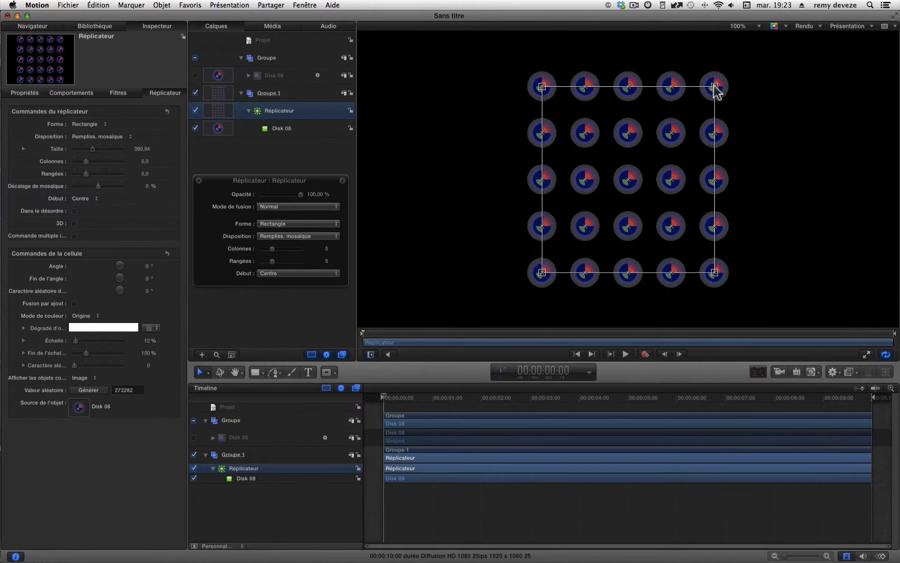
pyautogui.moveTo(627, 181)
pyautogui.mouseDown()
pyautogui.moveTo(609, 181)
pyautogui.moveTo(623, 181)
pyautogui.mouseUp()
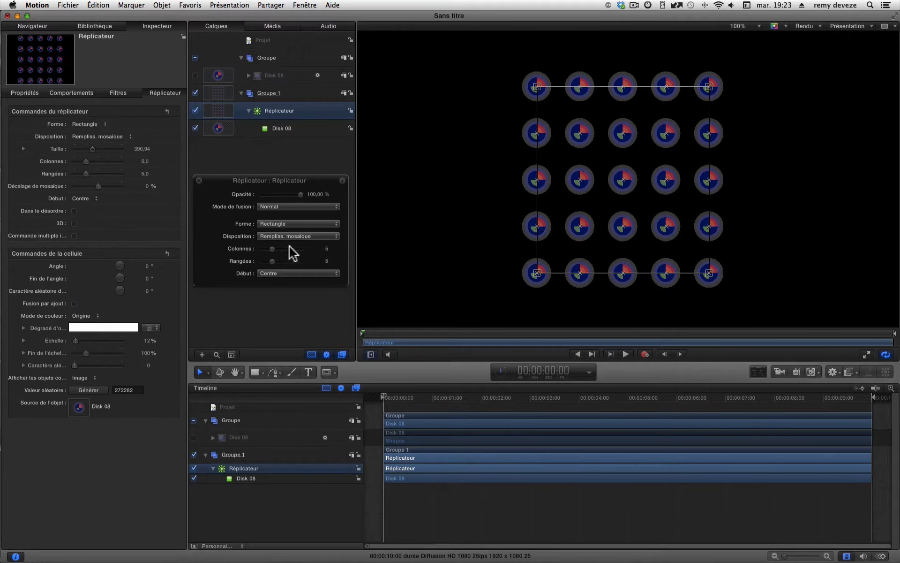
# Set the rectangular grid to 9 columns and 10 rows, and try the Ligne shape before restoring Rectangle
pyautogui.moveTo(272, 249)
pyautogui.mouseDown()
pyautogui.moveTo(265, 247)
pyautogui.moveTo(291, 246)
pyautogui.moveTo(280, 244)
pyautogui.moveTo(280, 257)
pyautogui.mouseUp()
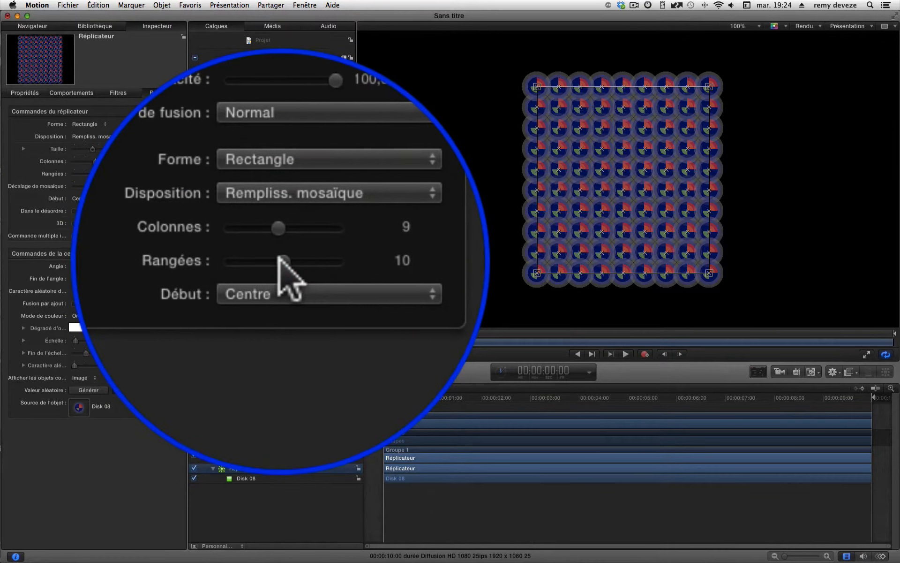
pyautogui.click(282, 221)
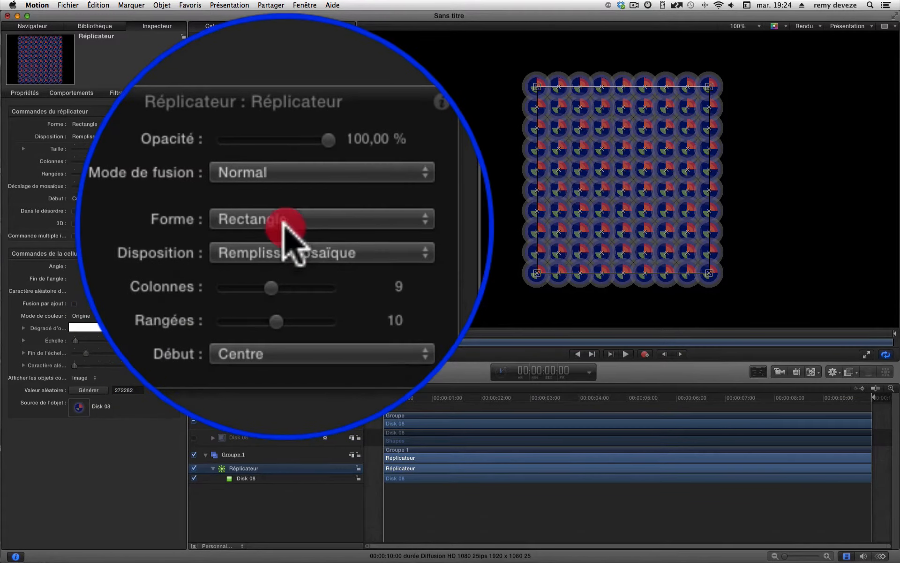
pyautogui.click(280, 213)
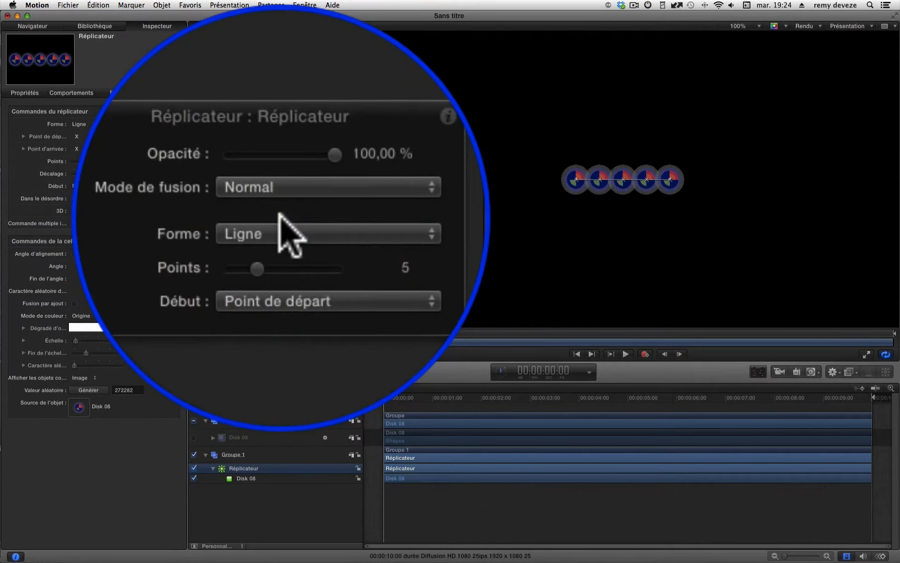
pyautogui.click(289, 229)
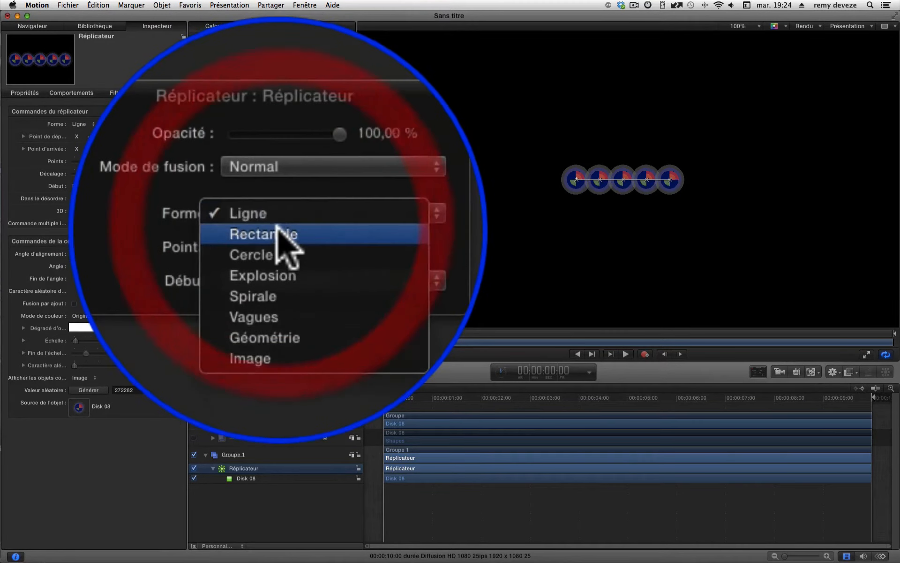
pyautogui.click(277, 225)
# Set the rectangle's arrangement to Contour with 20 points
pyautogui.click(296, 242)
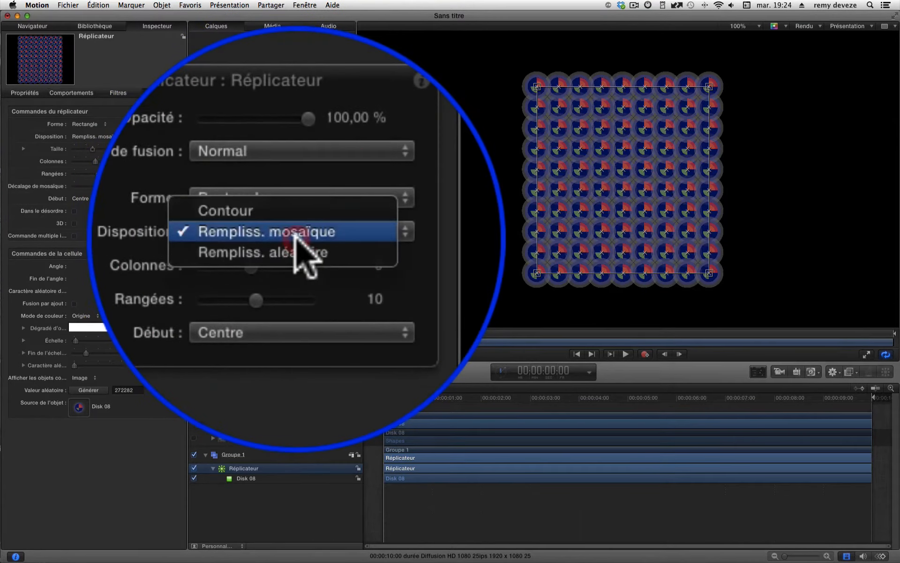
pyautogui.click(290, 228)
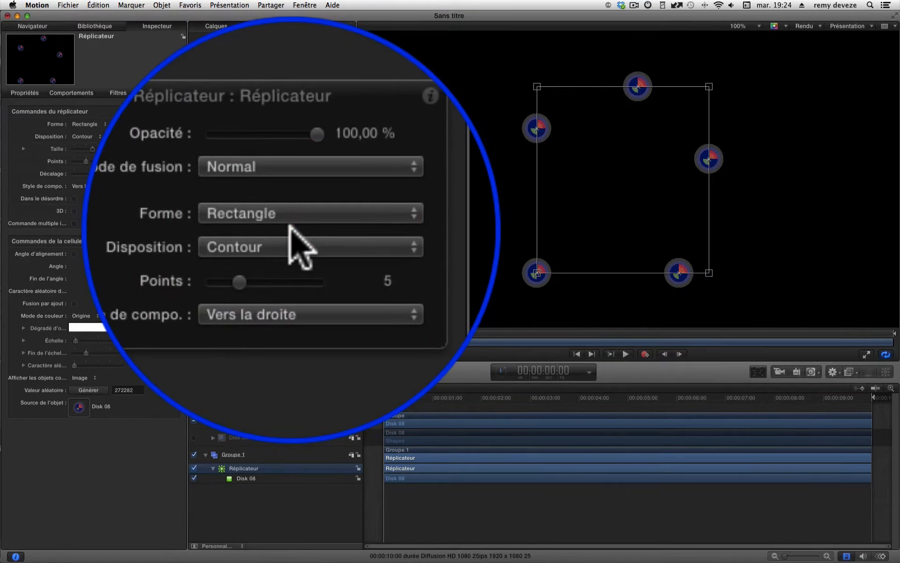
pyautogui.moveTo(361, 244); pyautogui.dragTo(305, 248)
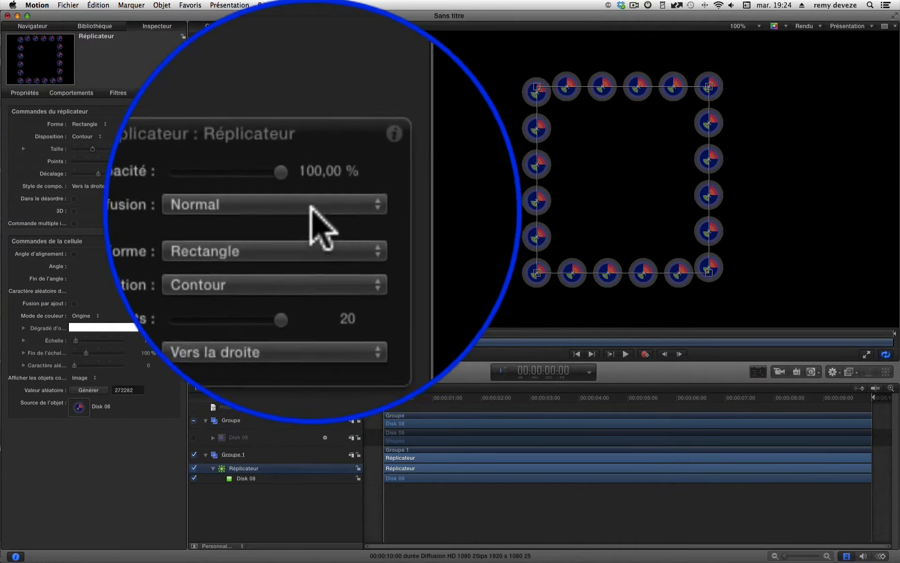
# Try the Cercle, Explosion and Spirale shapes on the replicator one after another
pyautogui.click(305, 230)
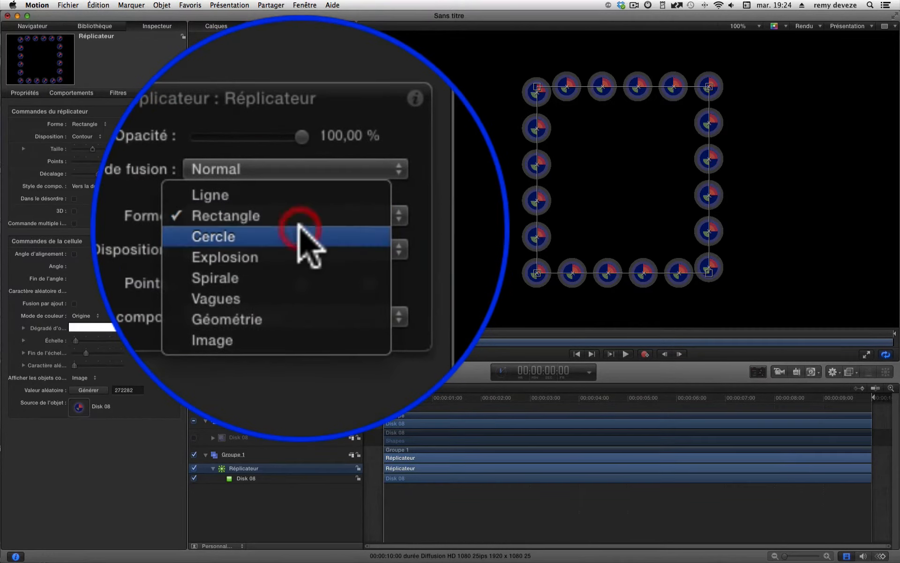
pyautogui.click(298, 225)
pyautogui.click(298, 226)
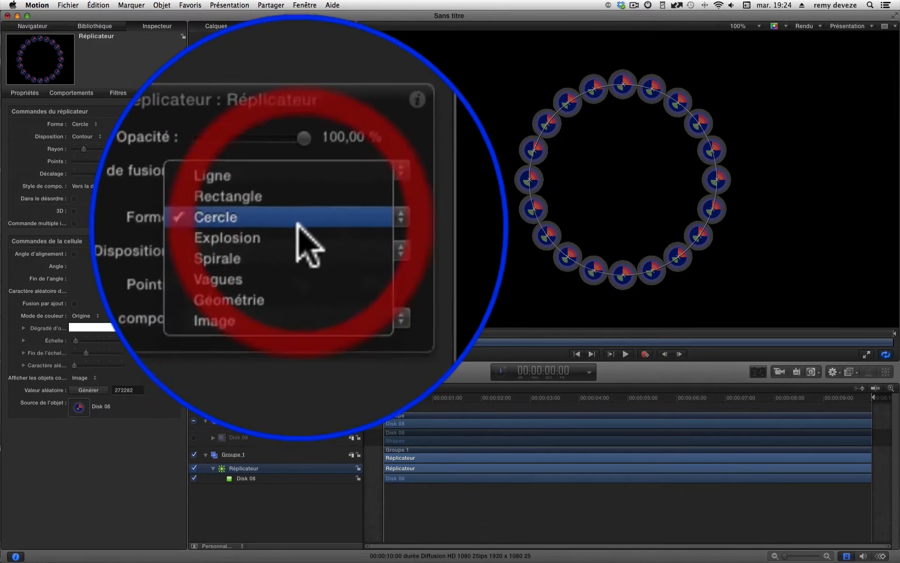
pyautogui.click(297, 232)
pyautogui.click(298, 225)
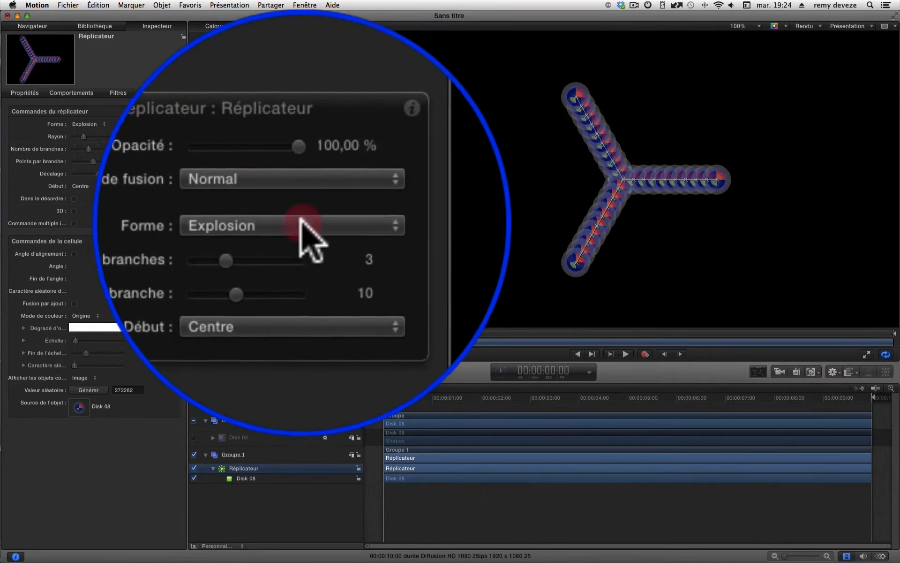
pyautogui.click(297, 229)
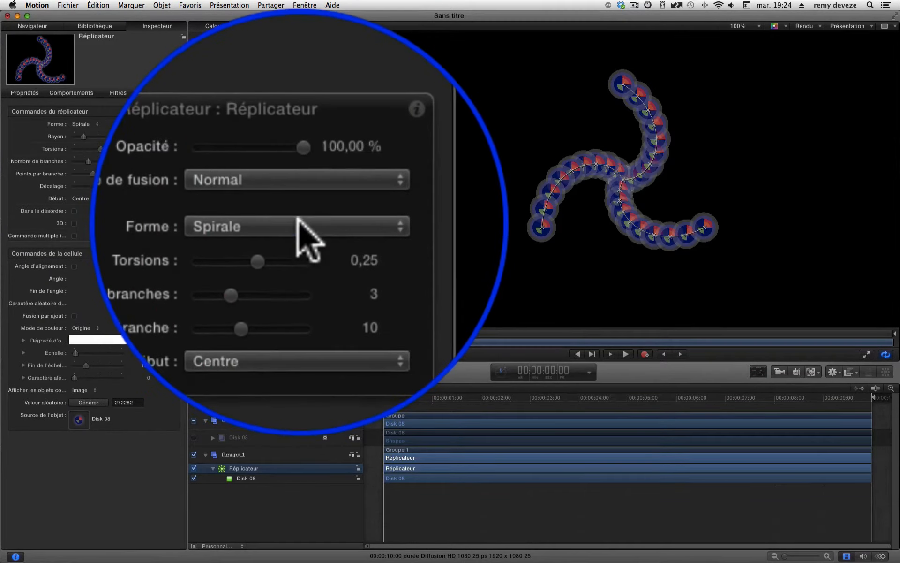
# Change the replicator's shape to Vagues and stretch its endpoints to about X -371 px and X 355 px
pyautogui.click(297, 225)
pyautogui.click(295, 226)
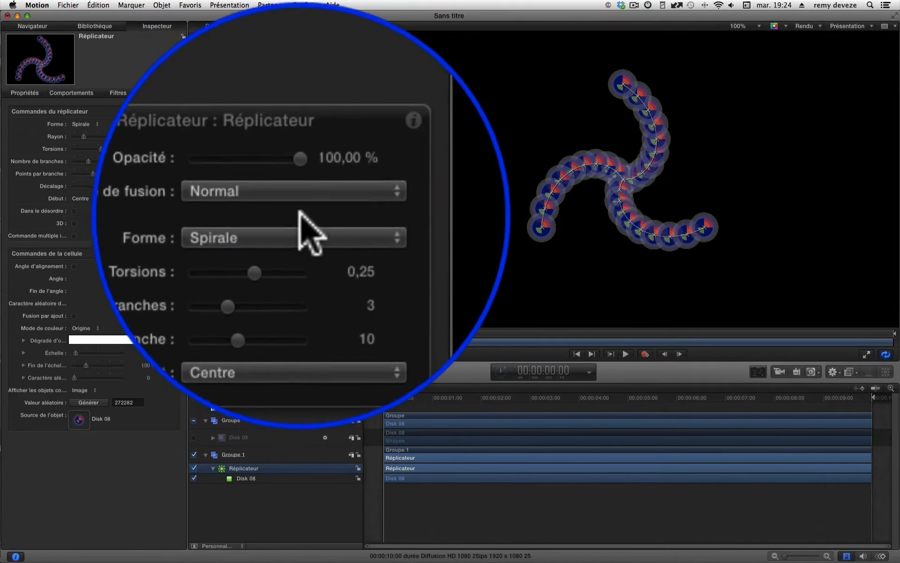
pyautogui.click(296, 227)
pyautogui.click(297, 228)
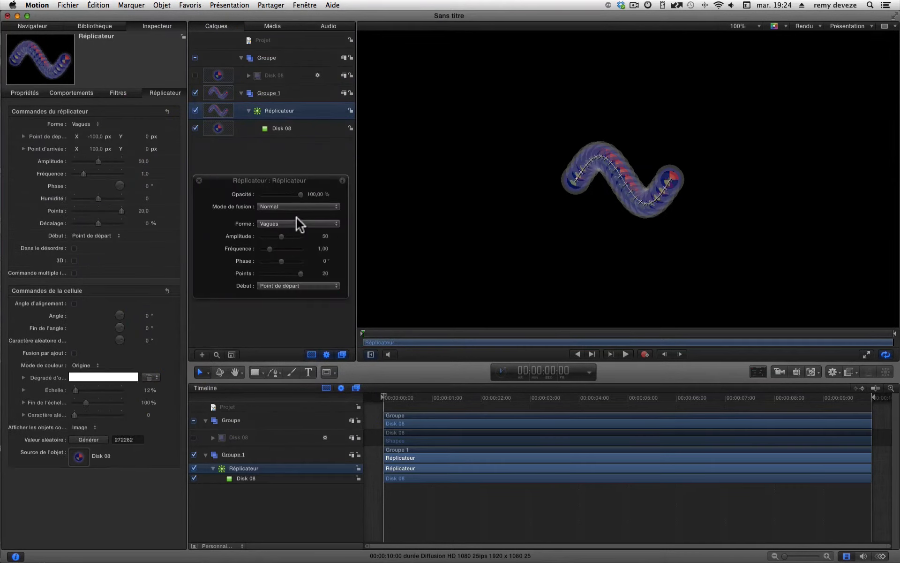
pyautogui.moveTo(667, 186); pyautogui.dragTo(787, 189)
pyautogui.moveTo(570, 181); pyautogui.dragTo(446, 177)
# Set the wave's amplitude to 100, its frequency to 2,59 and its number of points to 81
pyautogui.moveTo(281, 236)
pyautogui.mouseDown()
pyautogui.moveTo(328, 237)
pyautogui.moveTo(281, 244)
pyautogui.mouseUp()
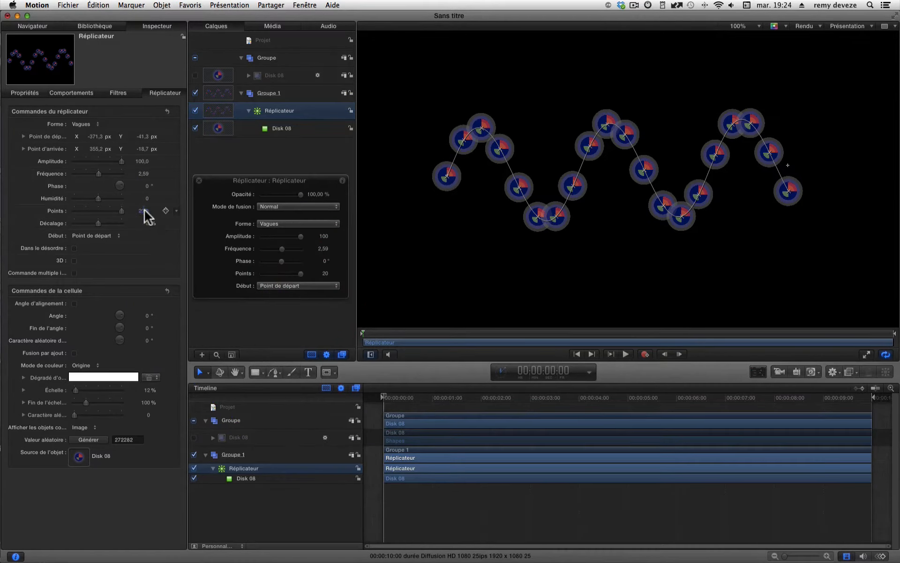
pyautogui.moveTo(144, 211); pyautogui.dragTo(172, 211)
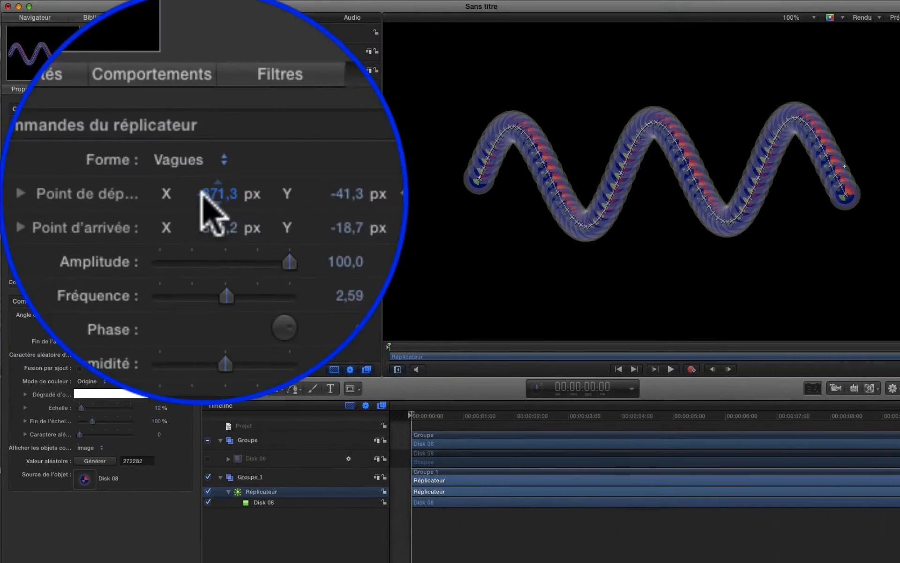
# Move the wave's start point to X -359,3 px, and set Y to 0 px for both the start and end points
pyautogui.click(101, 135)
pyautogui.moveTo(209, 190)
pyautogui.mouseDown()
pyautogui.moveTo(211, 201)
pyautogui.moveTo(202, 195)
pyautogui.moveTo(208, 184)
pyautogui.moveTo(201, 192)
pyautogui.mouseUp()
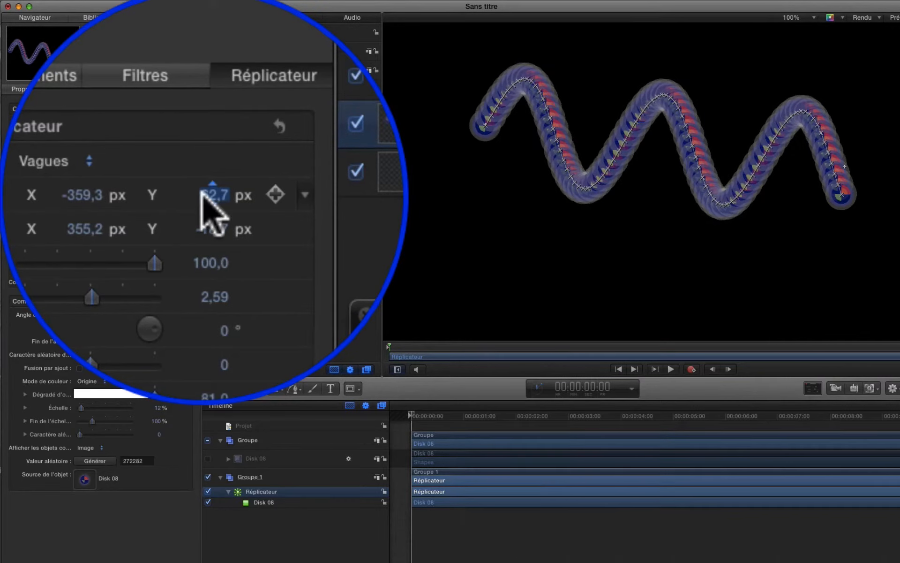
pyautogui.write('0')
pyautogui.press('Return')
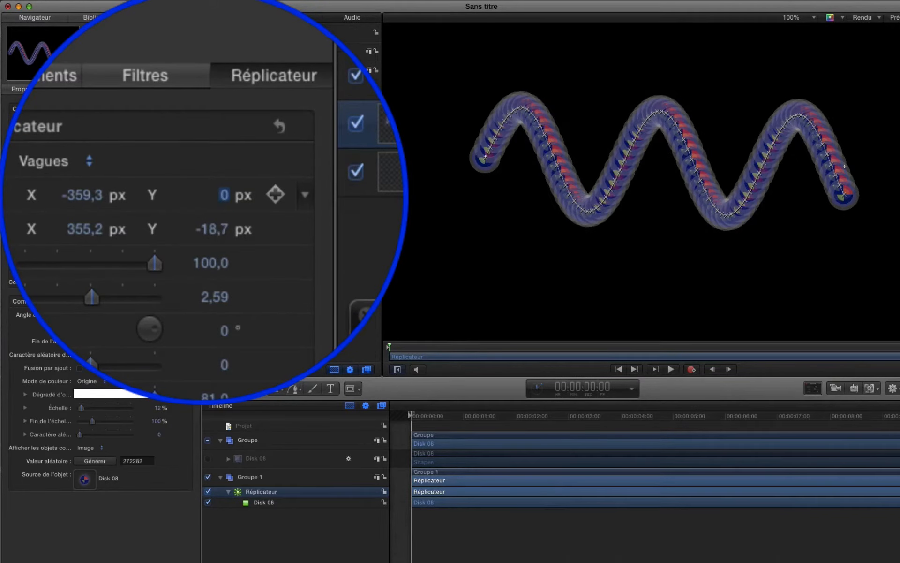
pyautogui.click(203, 192)
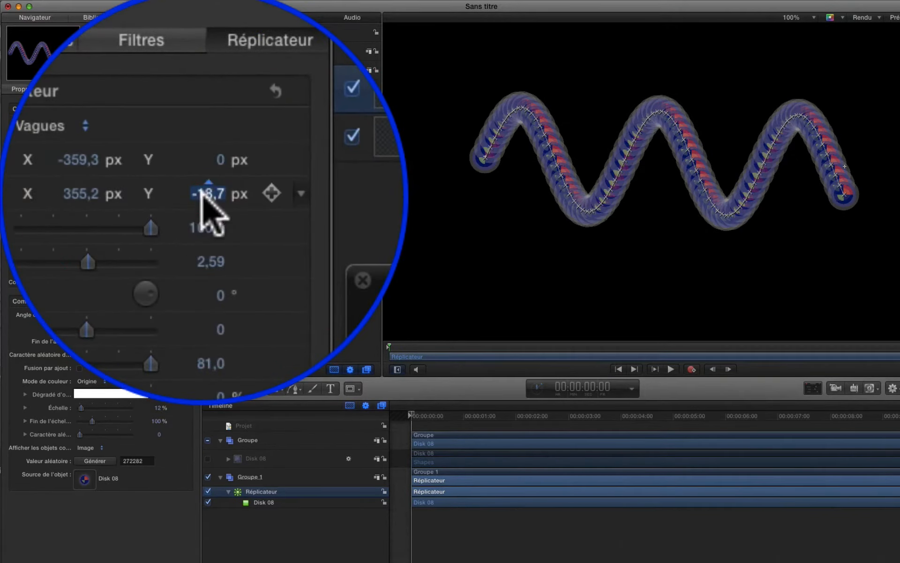
pyautogui.press('Return')
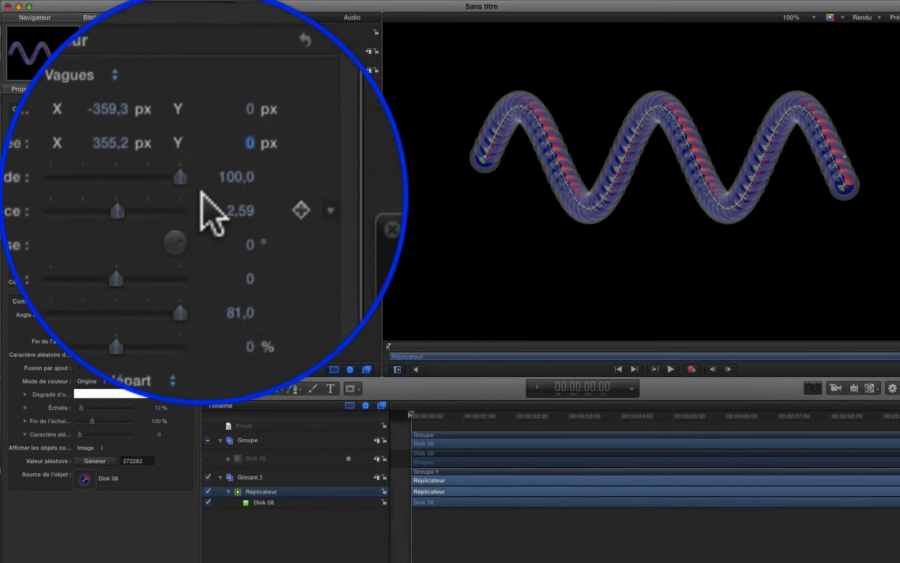
# Adjust the wave's frequency to 2,31, its phase to 181° and its Humidité to -1
pyautogui.moveTo(201, 192)
pyautogui.mouseDown()
pyautogui.moveTo(249, 188)
pyautogui.moveTo(200, 188)
pyautogui.moveTo(202, 209)
pyautogui.moveTo(201, 196)
pyautogui.moveTo(109, 175)
pyautogui.moveTo(124, 224)
pyautogui.moveTo(104, 235)
pyautogui.moveTo(132, 220)
pyautogui.moveTo(145, 193)
pyautogui.moveTo(125, 207)
pyautogui.moveTo(110, 181)
pyautogui.moveTo(161, 218)
pyautogui.moveTo(207, 215)
pyautogui.moveTo(197, 199)
pyautogui.mouseUp()
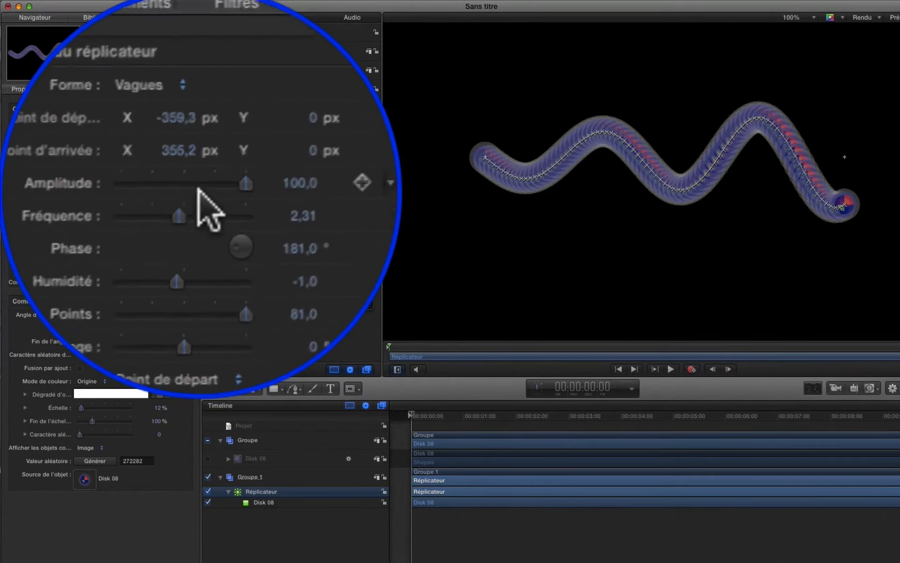
# Set the wave's amplitude to 171 and its frequency to 5, and reduce the replicator cell's Échelle to 5 %
pyautogui.moveTo(199, 194)
pyautogui.mouseDown()
pyautogui.moveTo(209, 194)
pyautogui.moveTo(200, 198)
pyautogui.mouseUp()
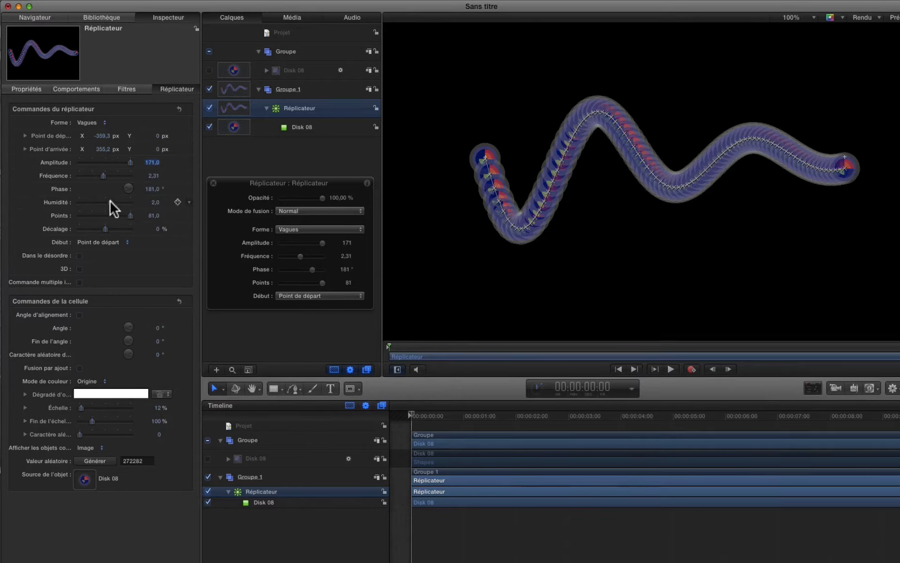
pyautogui.moveTo(109, 200); pyautogui.dragTo(141, 180)
pyautogui.moveTo(98, 414); pyautogui.dragTo(84, 414)
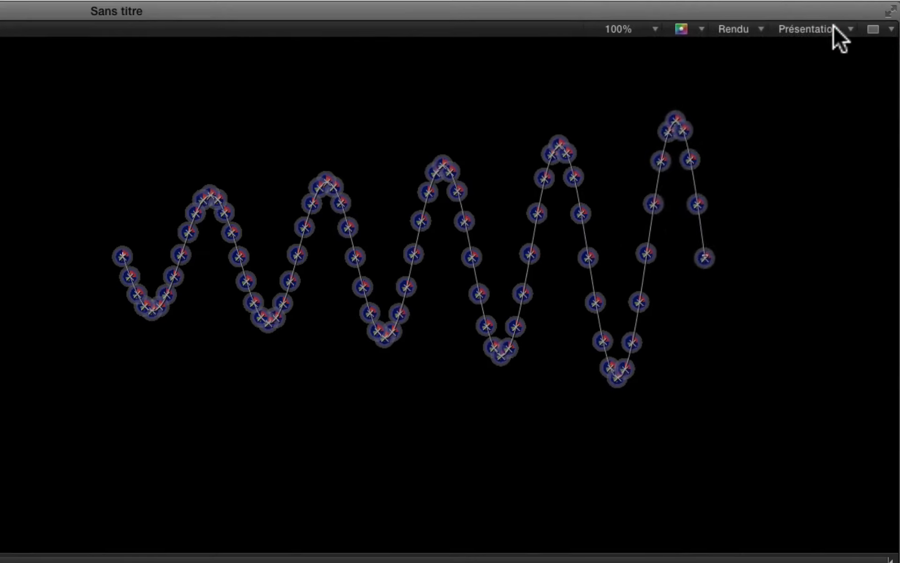
# Hide the on-canvas overlays so the wave is shown without its path and point markers
pyautogui.click(833, 26)
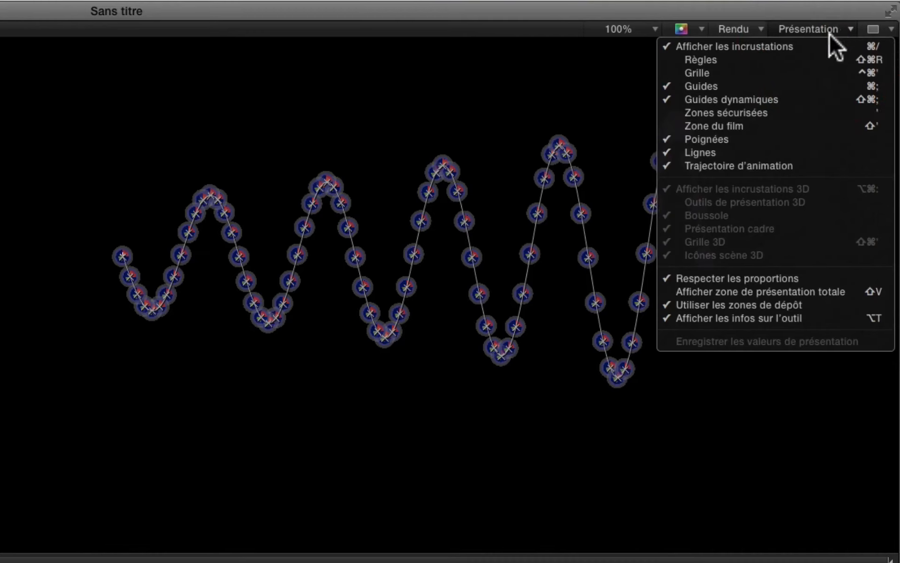
pyautogui.click(826, 45)
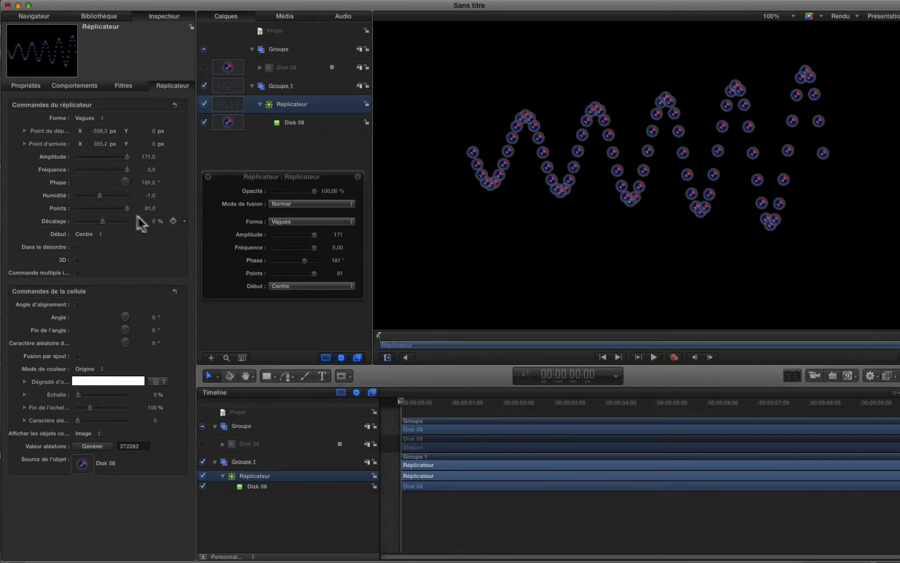
# Set the replicator's Points to 238, Début to Point de départ and Décalage to 2,41 %
pyautogui.moveTo(149, 208); pyautogui.dragTo(149, 207)
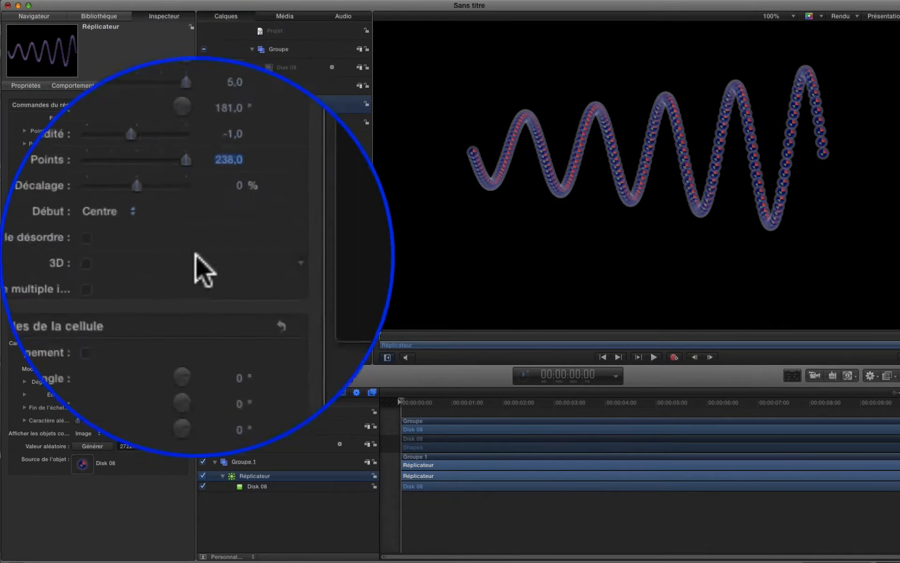
pyautogui.moveTo(86, 234); pyautogui.dragTo(89, 224)
pyautogui.moveTo(100, 221)
pyautogui.mouseDown()
pyautogui.moveTo(85, 221)
pyautogui.moveTo(114, 221)
pyautogui.moveTo(102, 222)
pyautogui.mouseUp()
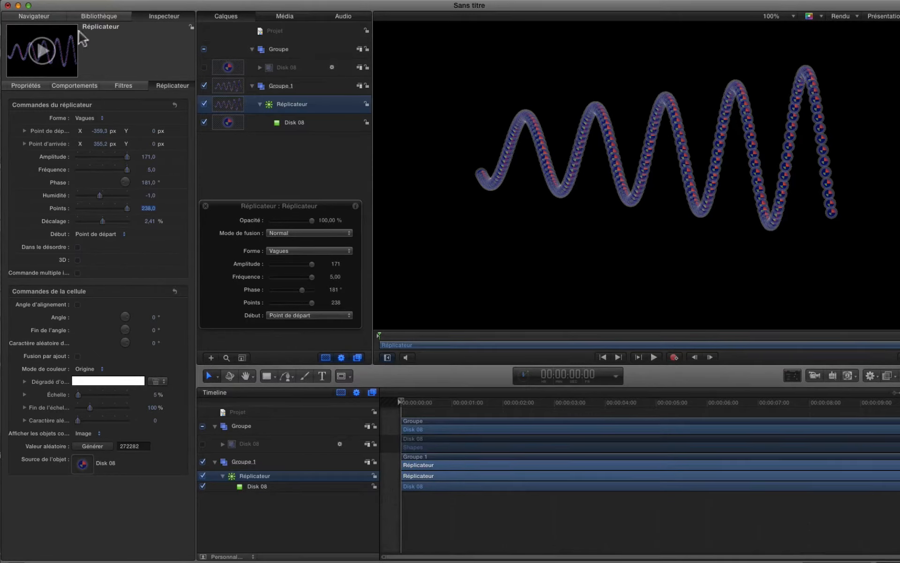
# Browse the library's Contenu category and preview elements such as Bloom 01, Alarm Clock and Banner 01
pyautogui.click(96, 16)
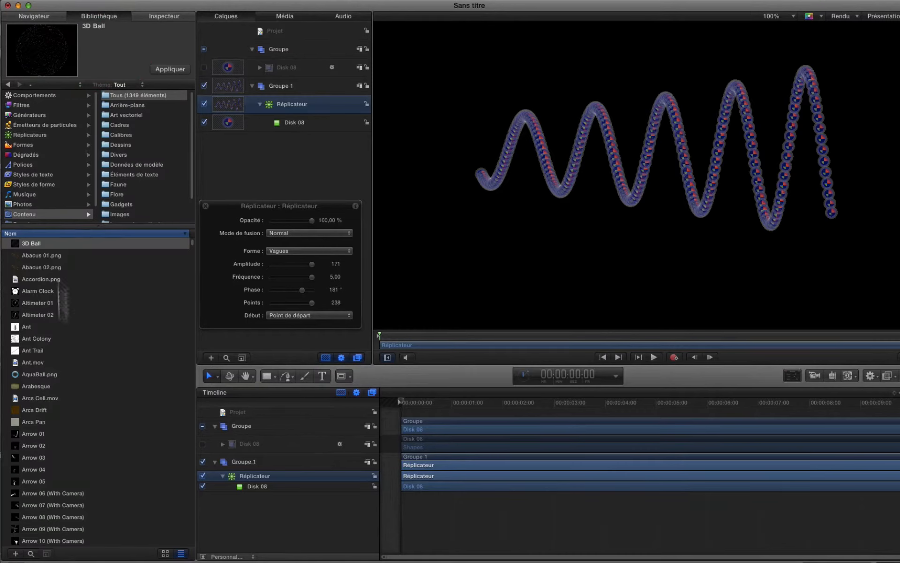
pyautogui.scroll(-10, 63, 417)
pyautogui.click(37, 434)
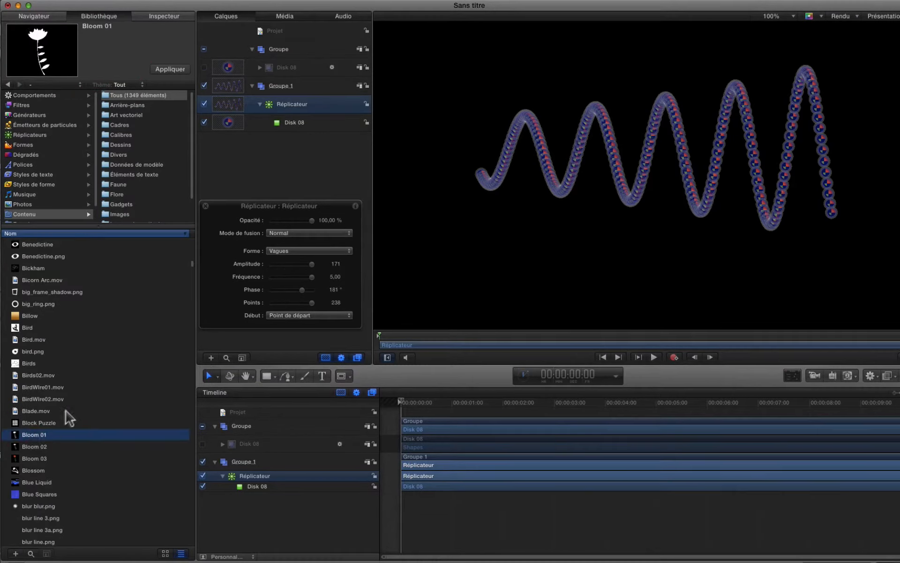
pyautogui.scroll(10, 66, 408)
pyautogui.scroll(10, 66, 397)
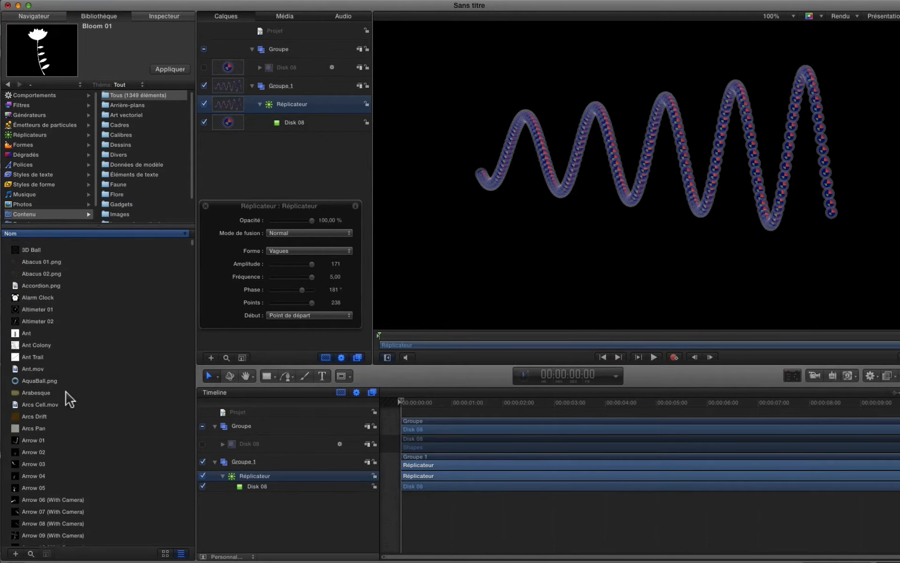
pyautogui.click(20, 291)
pyautogui.scroll(-5, 80, 386)
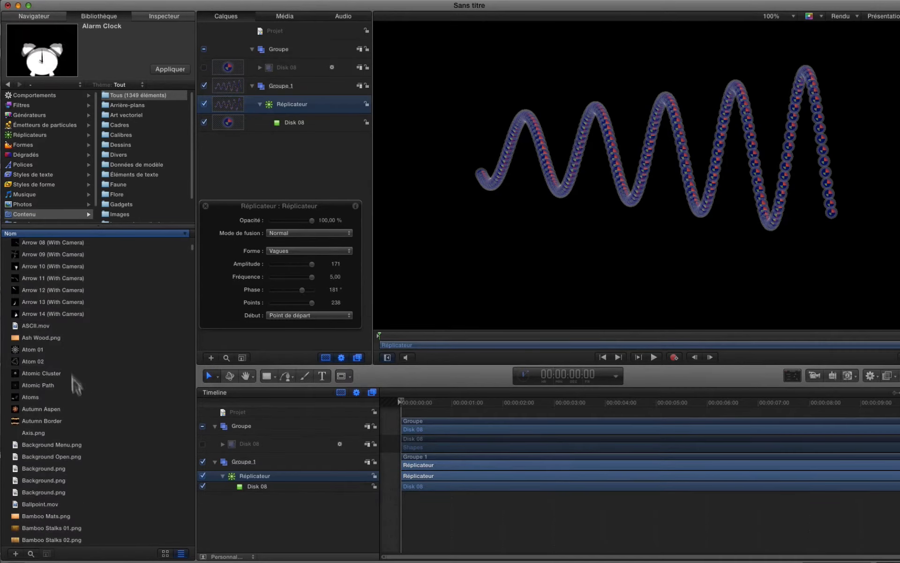
pyautogui.click(28, 364)
pyautogui.scroll(-3, 94, 394)
pyautogui.click(51, 378)
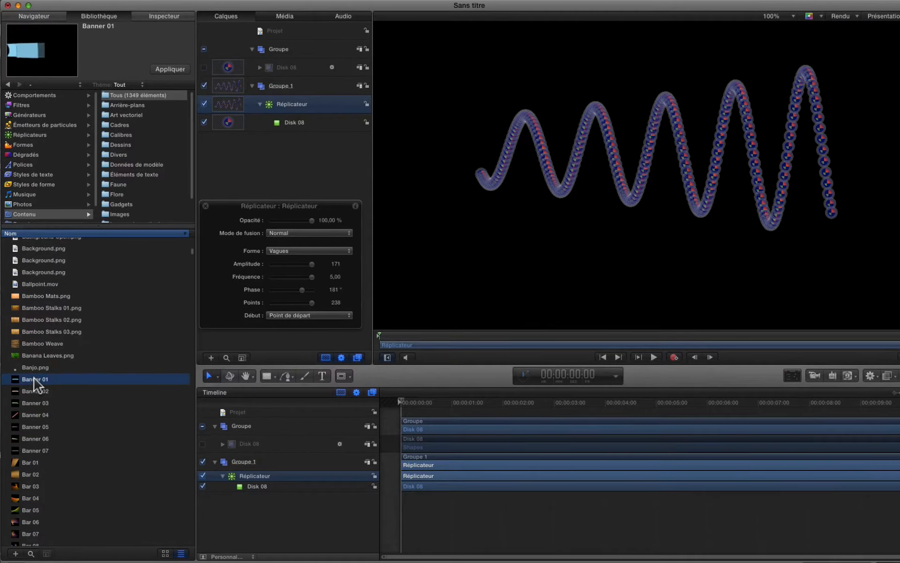
# Add Dash Medium.png from the library content to the project and make it a second cell of the replicator
pyautogui.scroll(-10, 36, 403)
pyautogui.scroll(-5, 46, 410)
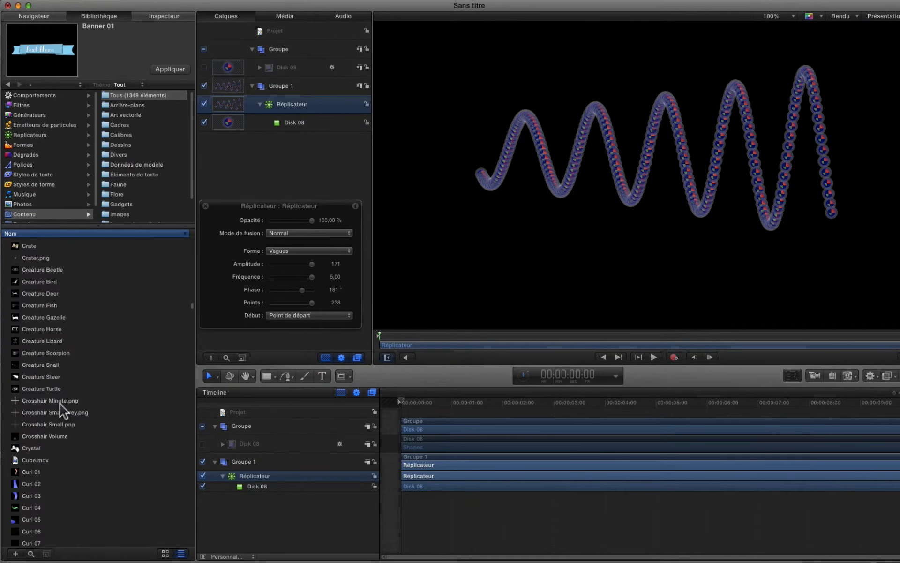
pyautogui.scroll(-10, 60, 406)
pyautogui.click(35, 379)
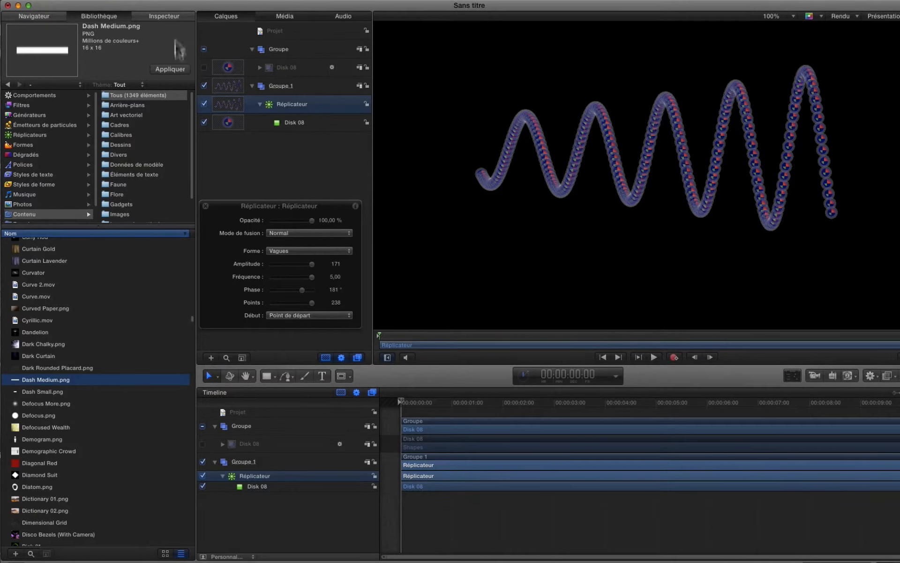
pyautogui.click(171, 69)
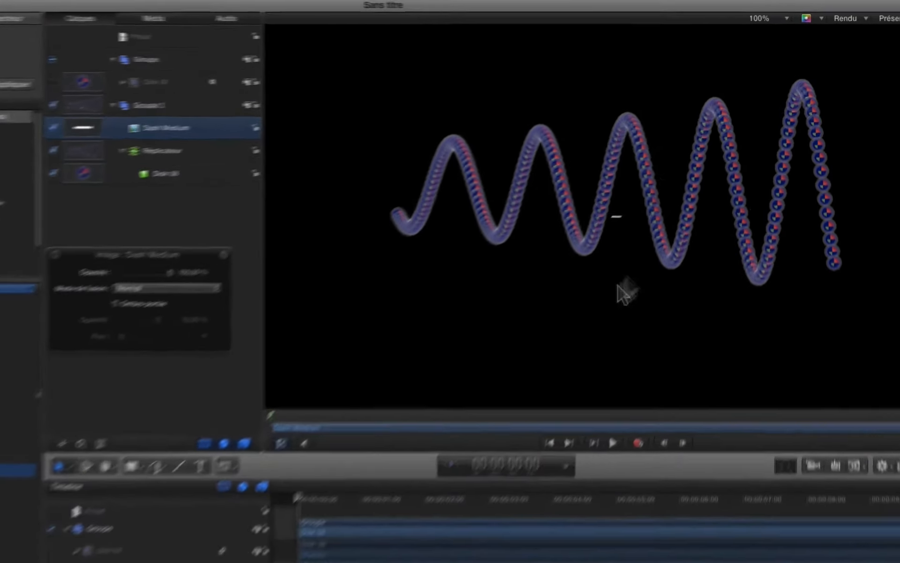
pyautogui.click(111, 128)
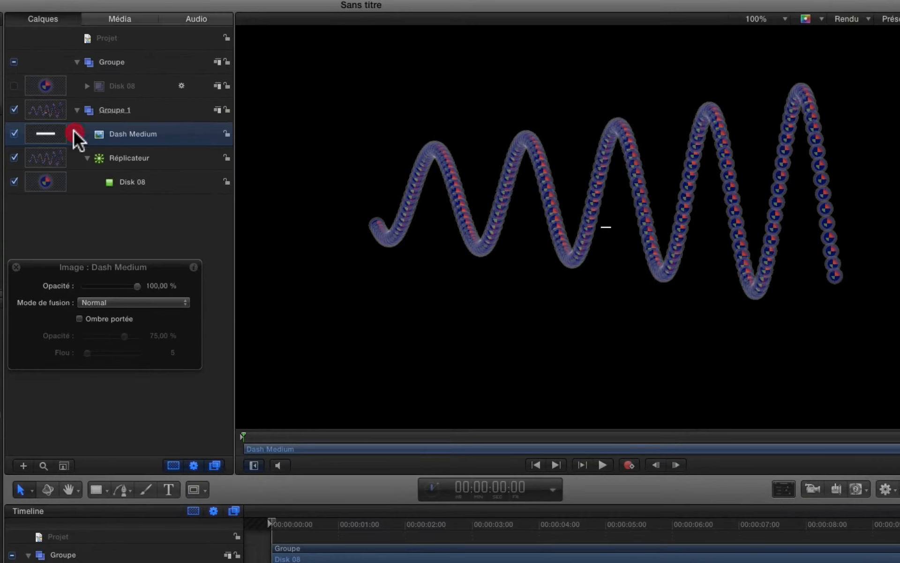
pyautogui.moveTo(73, 132); pyautogui.dragTo(100, 152)
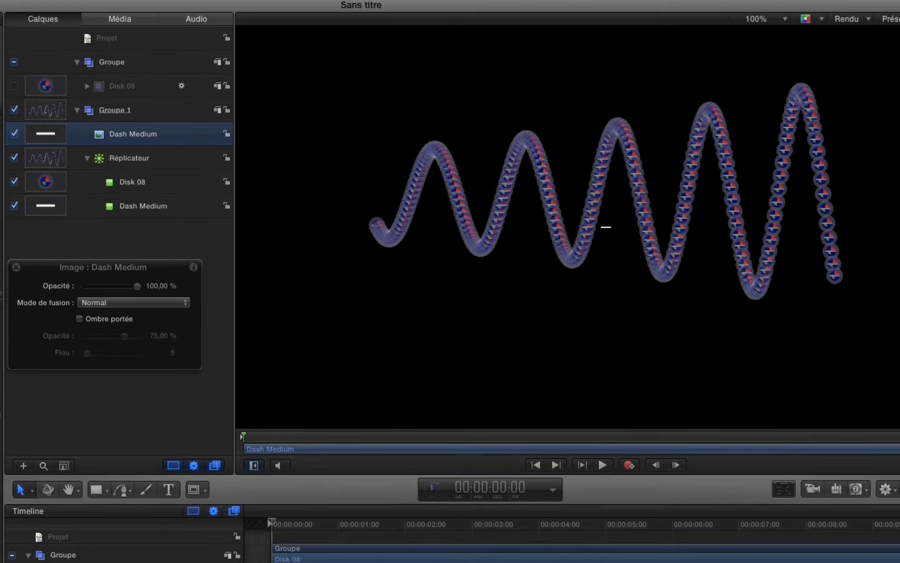
# Disable the replicator's Disk 08 cell, keeping its Dash Medium cell active, and hide the source Dash Medium layer in Groupe 1
pyautogui.click(130, 156)
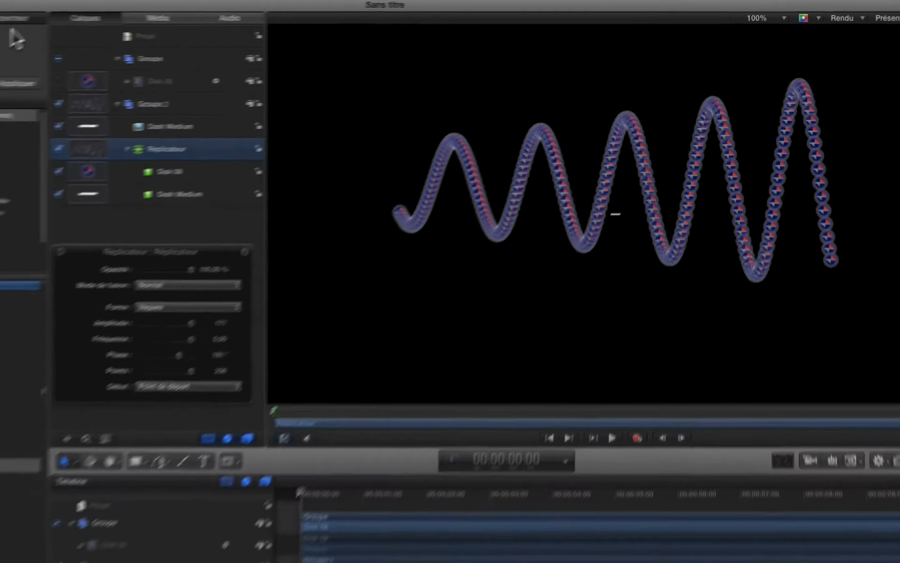
pyautogui.click(162, 16)
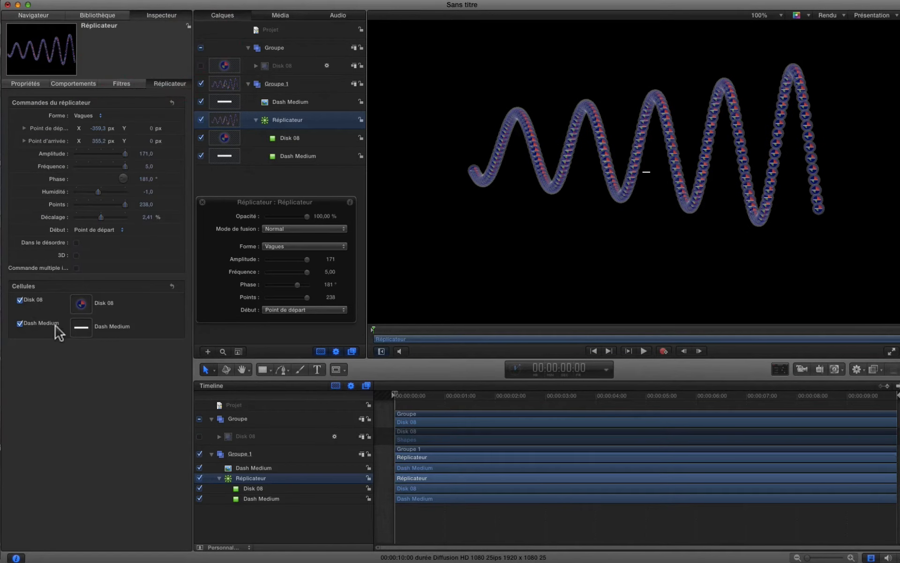
pyautogui.click(20, 300)
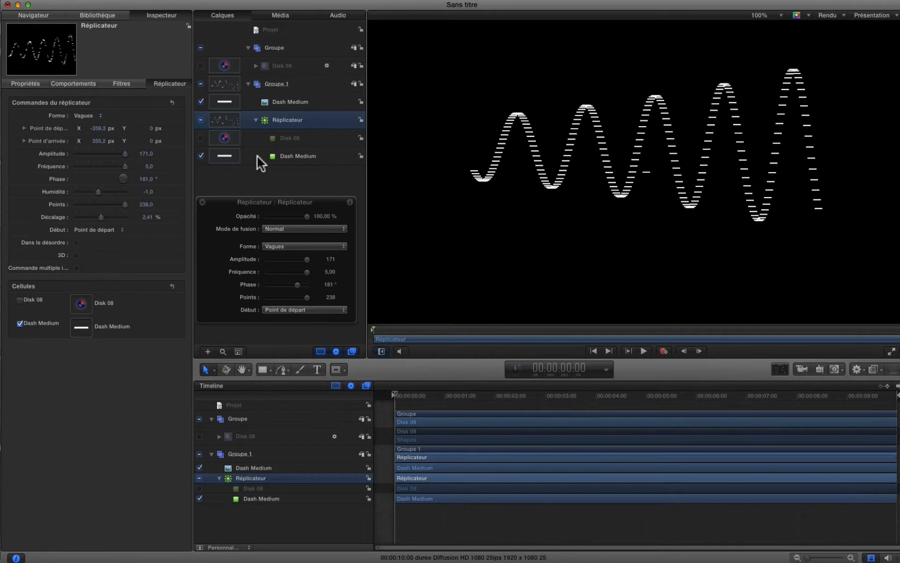
pyautogui.click(200, 155)
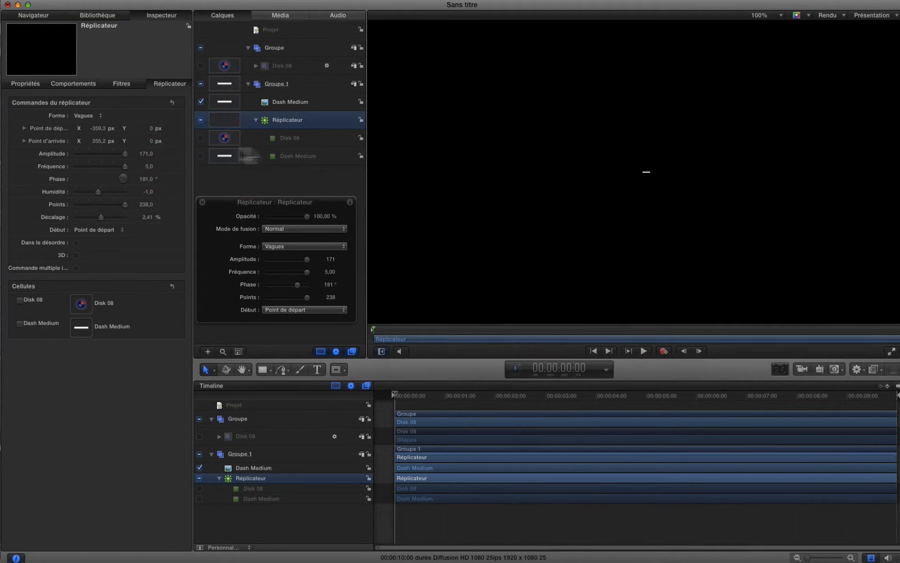
pyautogui.click(201, 156)
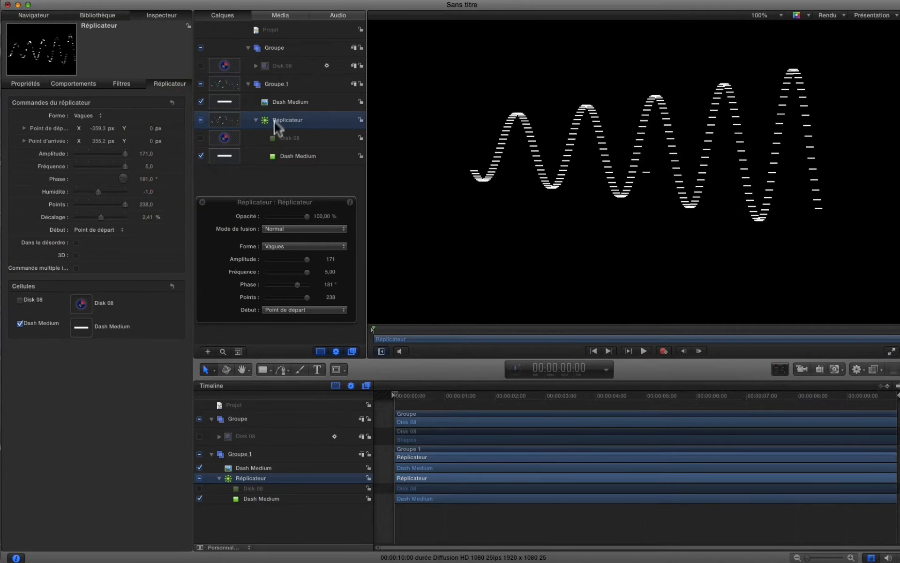
pyautogui.click(201, 101)
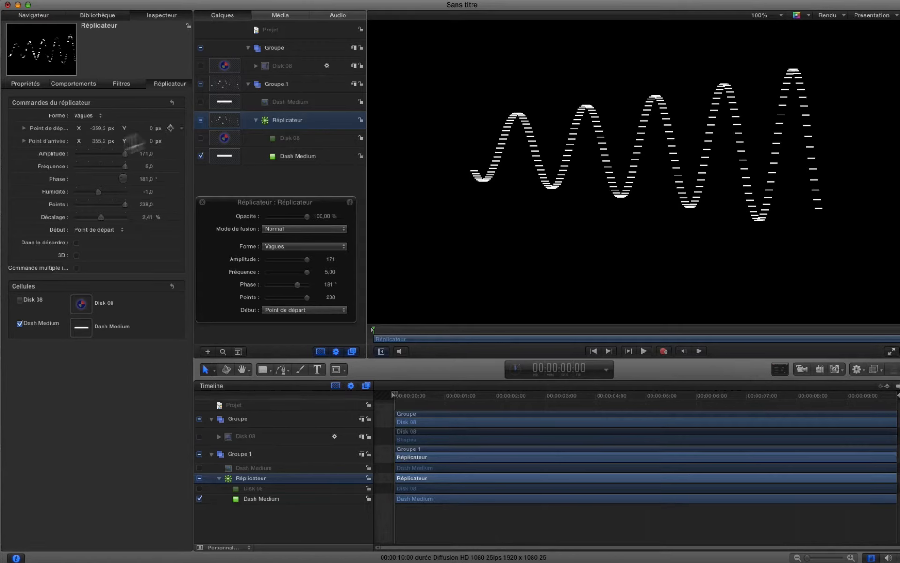
# Set the Angle of the replicator's Dash Medium cell to 90°
pyautogui.click(297, 156)
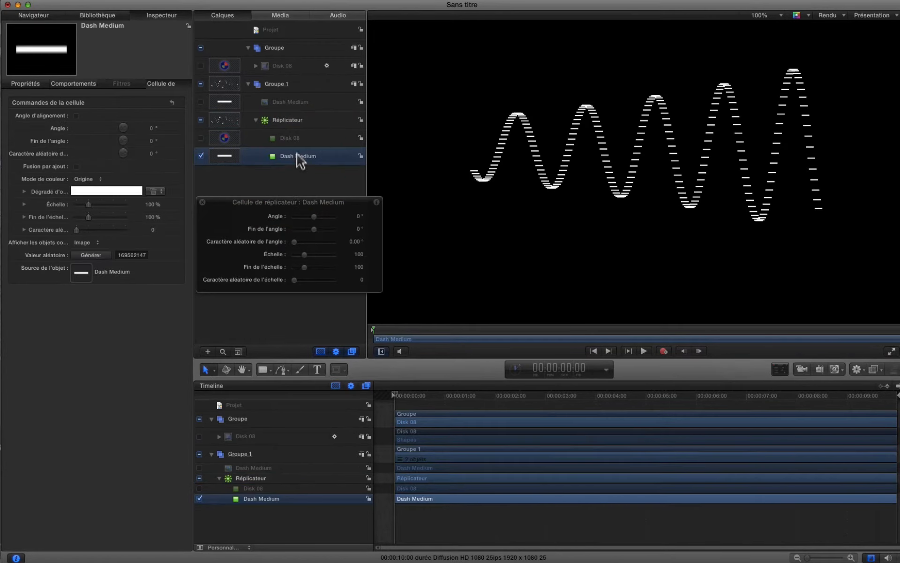
pyautogui.click(295, 139)
pyautogui.click(295, 156)
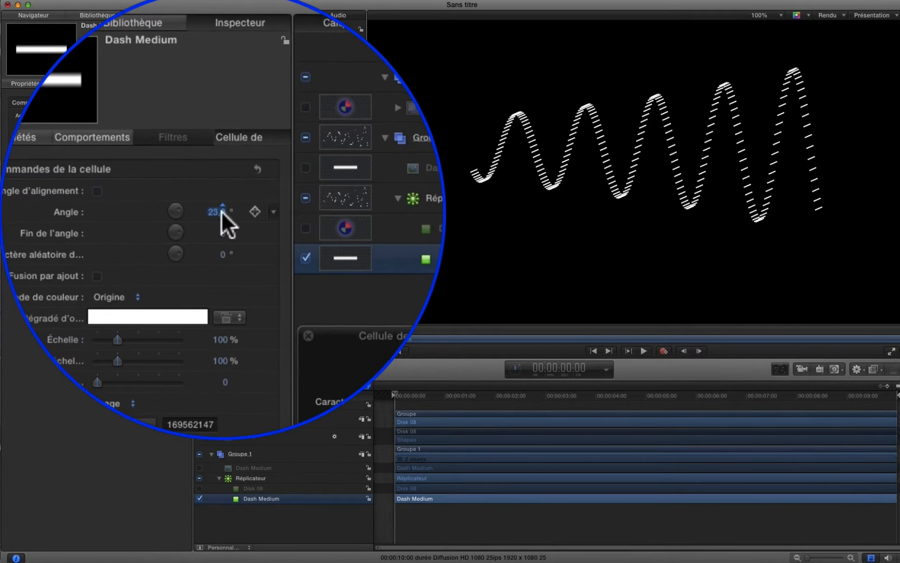
pyautogui.moveTo(221, 209); pyautogui.dragTo(197, 211)
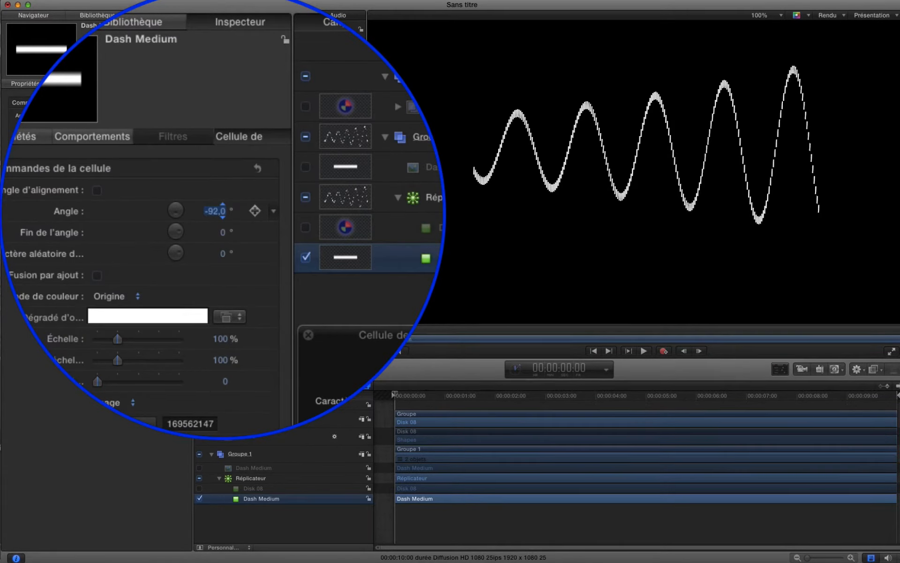
pyautogui.click(221, 210)
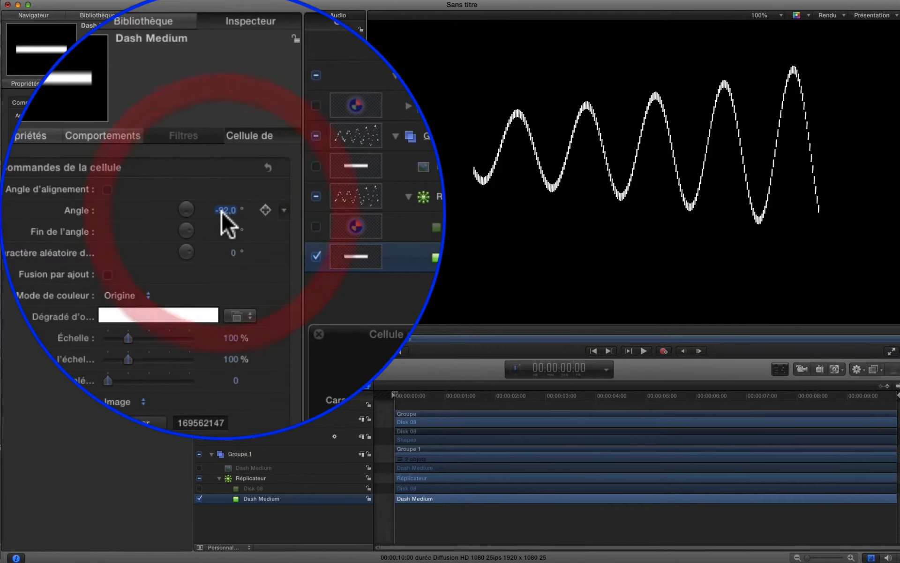
pyautogui.write('90')
pyautogui.press('Return')
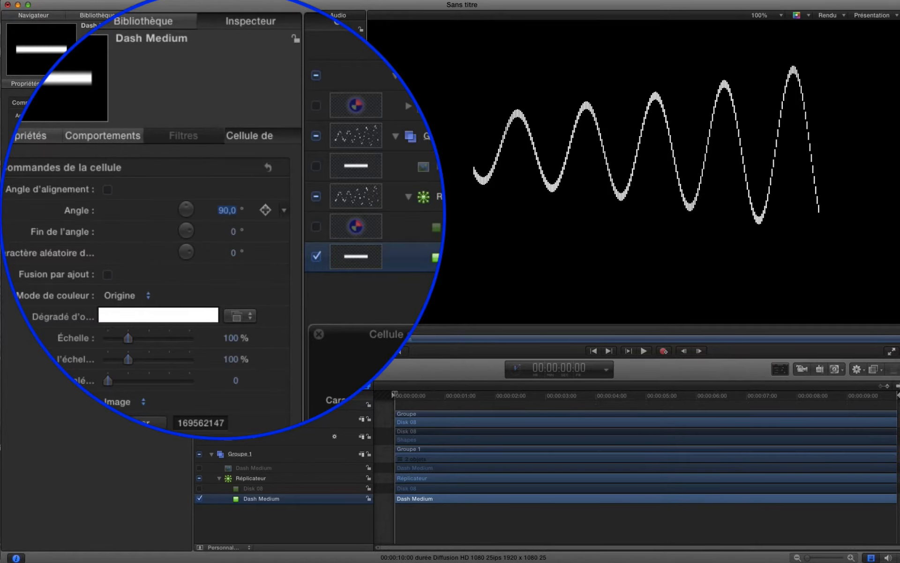
# Try different values for the Dash Medium cell's Fin de l'angle and set it to 90°
pyautogui.click(221, 209)
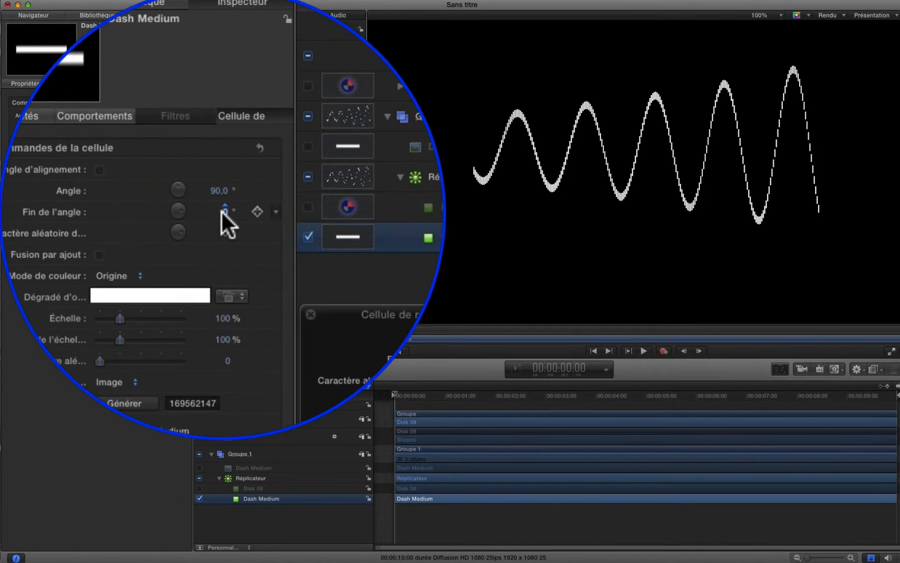
pyautogui.write('30')
pyautogui.press('Return')
pyautogui.moveTo(219, 212); pyautogui.dragTo(235, 212)
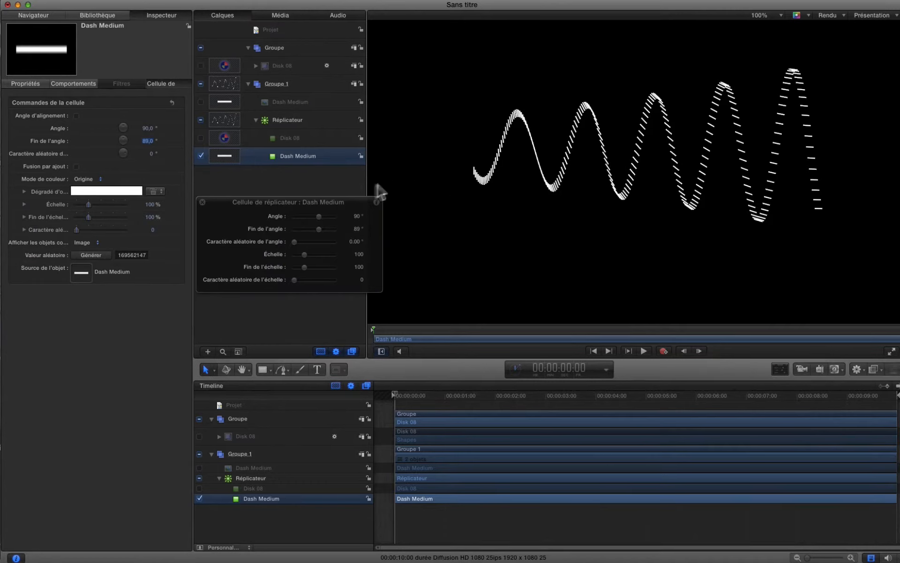
pyautogui.click(148, 141)
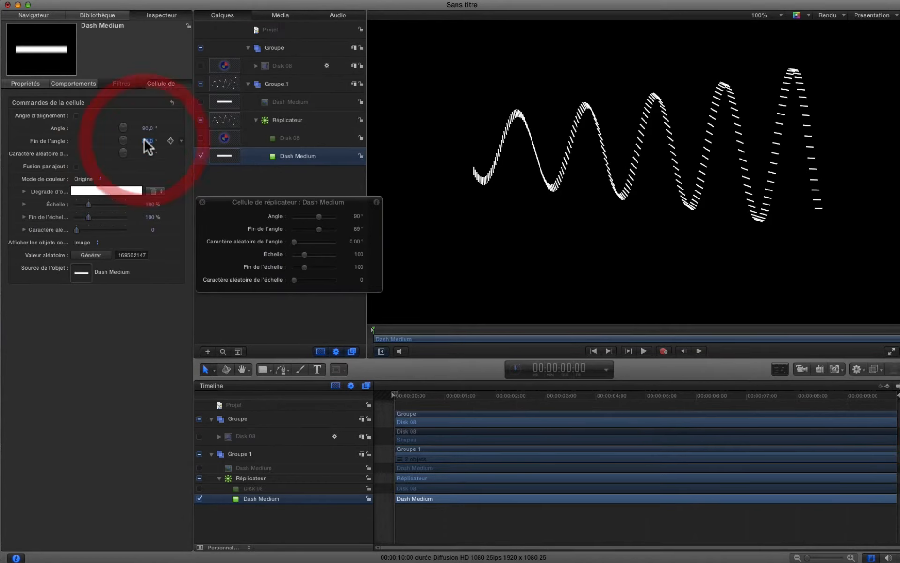
pyautogui.write('91')
pyautogui.press('Return')
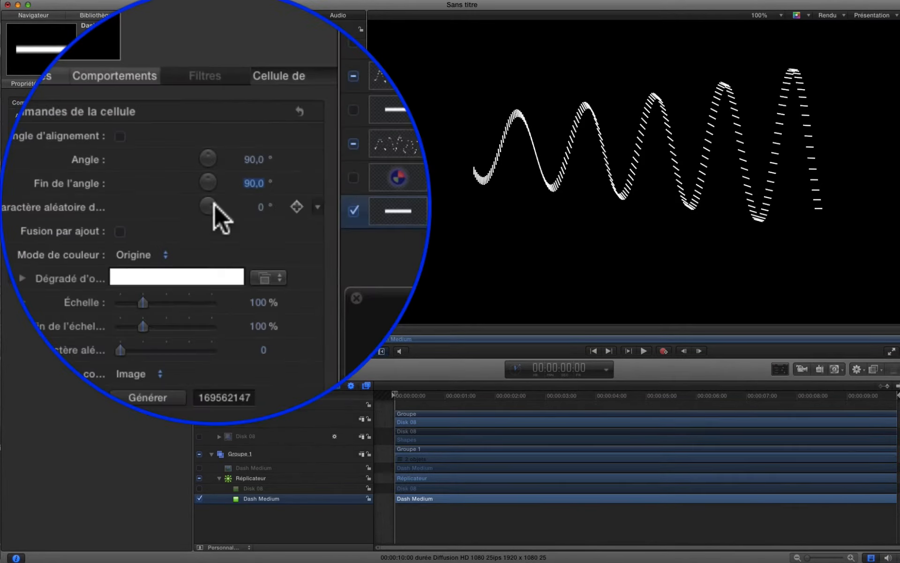
# Try a random angle variation of 248° on the Dash Medium cell and reset it to 0°
pyautogui.click(124, 157)
pyautogui.moveTo(123, 157); pyautogui.dragTo(124, 155)
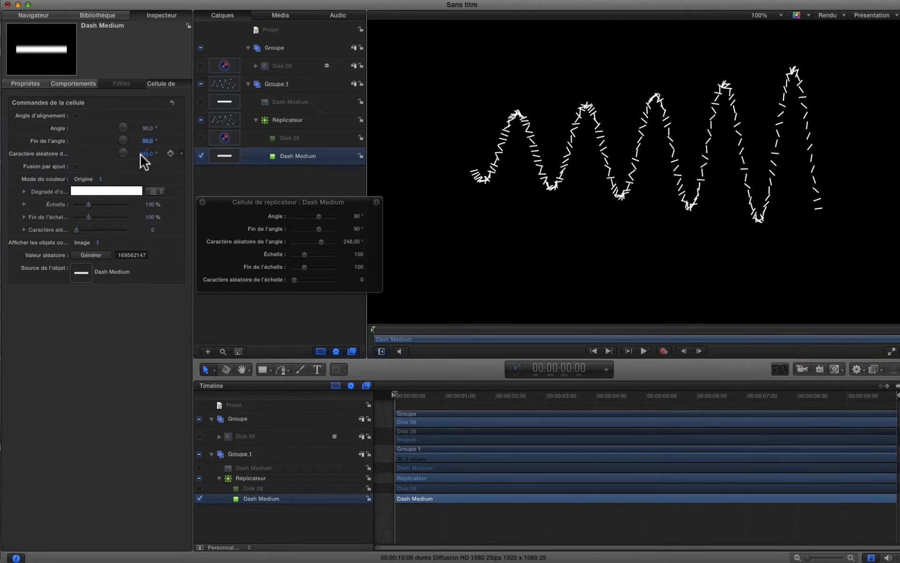
pyautogui.click(147, 153)
pyautogui.write('0')
pyautogui.press('Return')
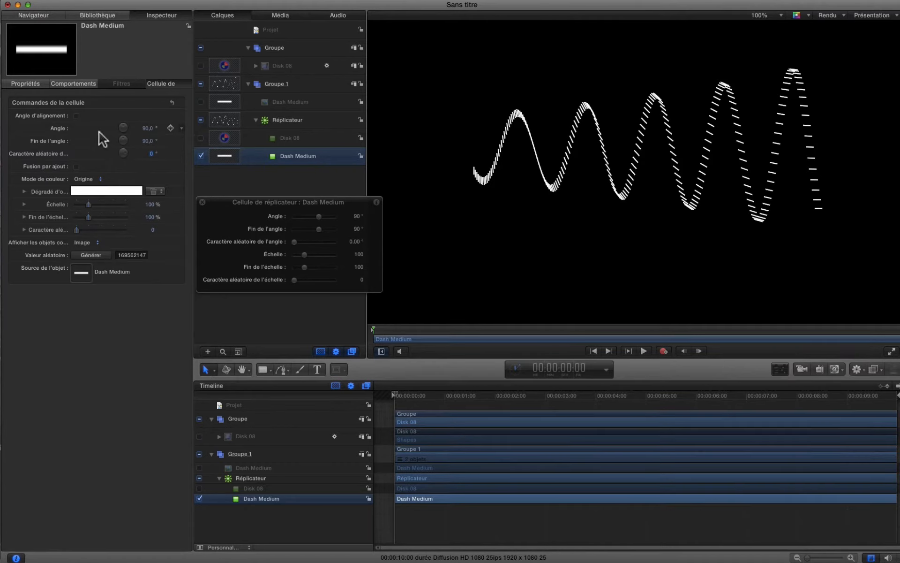
# Turn on Angle d'alignement for the Dash Medium cell so the dashes follow the wave, toggling it to compare
pyautogui.click(76, 116)
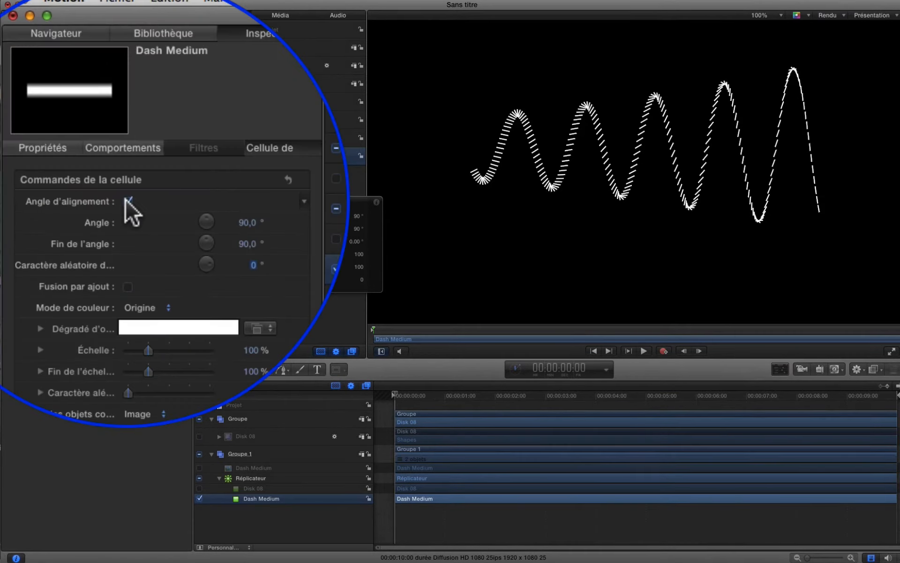
pyautogui.click(127, 201)
pyautogui.click(127, 202)
# Reset both the Angle and the Fin de l'angle of the Dash Medium cell to 0°
pyautogui.click(247, 222)
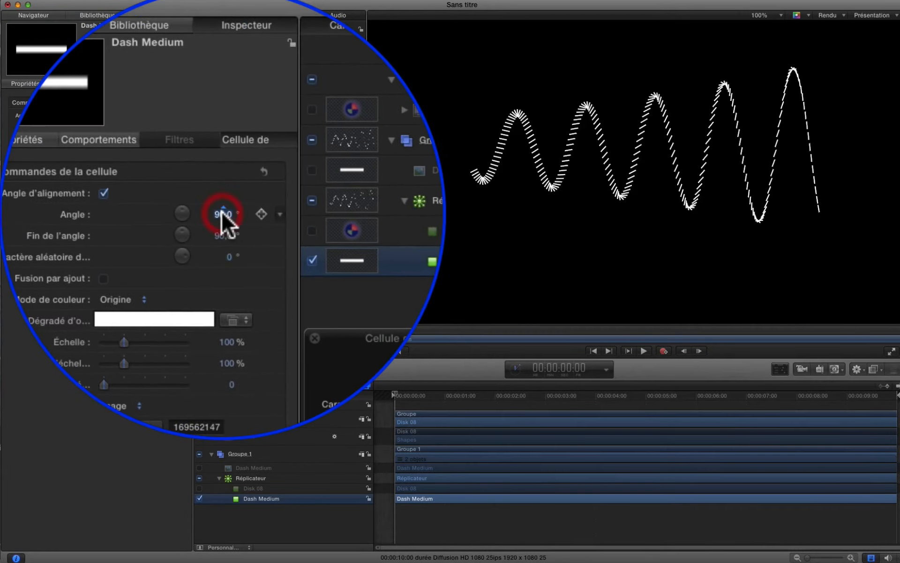
pyautogui.write('0')
pyautogui.click(221, 210)
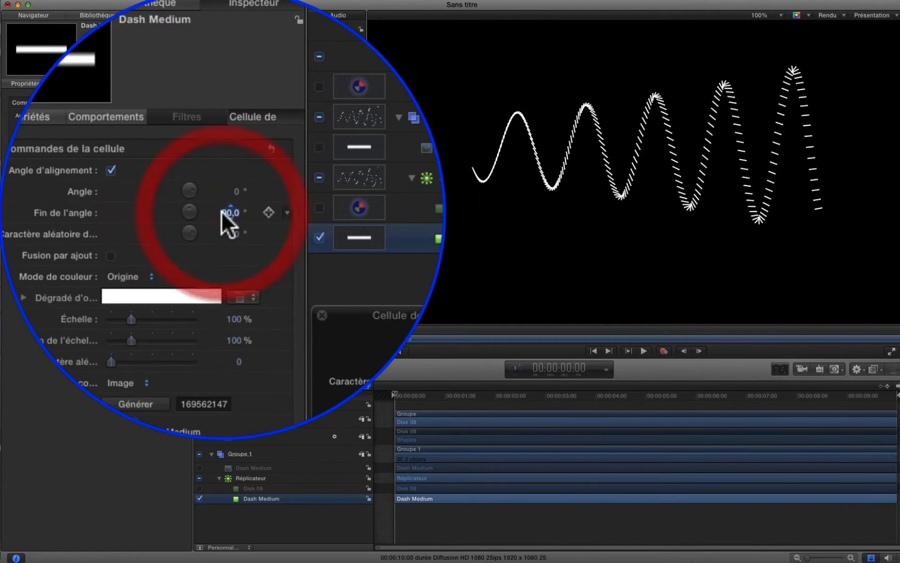
pyautogui.write('0')
pyautogui.press('Return')
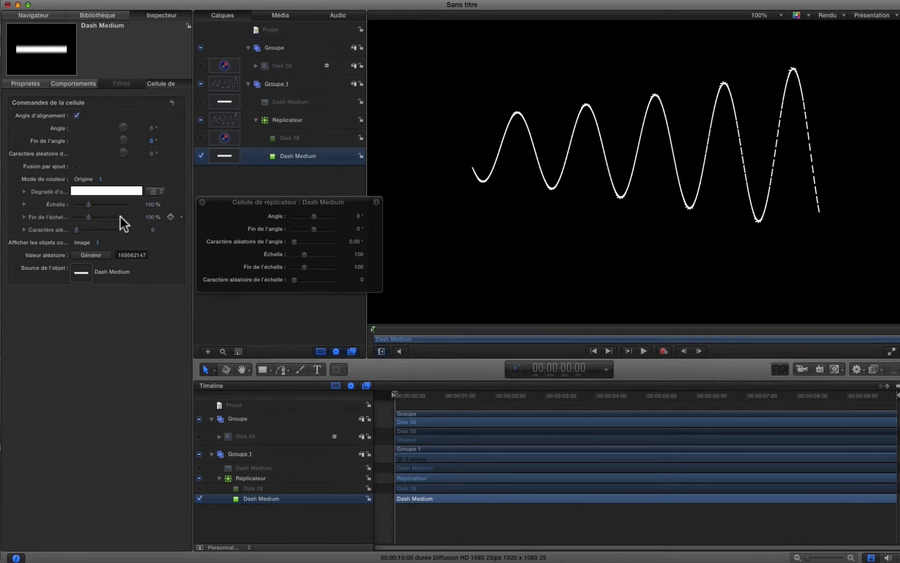
# Try an Échelle of 311% and of 56% on the Dash Medium cell, and try up to 639 Points on the replicator
pyautogui.moveTo(88, 202); pyautogui.dragTo(114, 200)
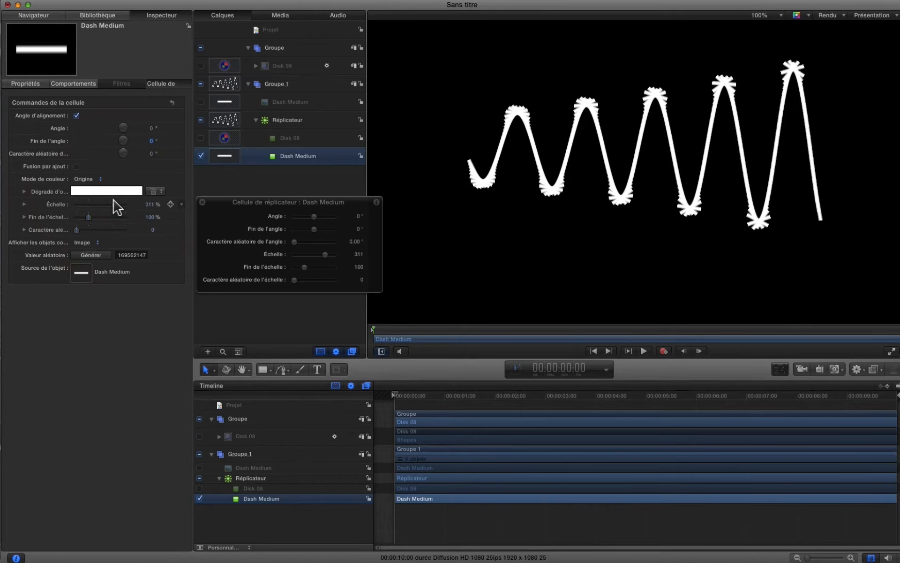
pyautogui.moveTo(114, 204); pyautogui.dragTo(85, 208)
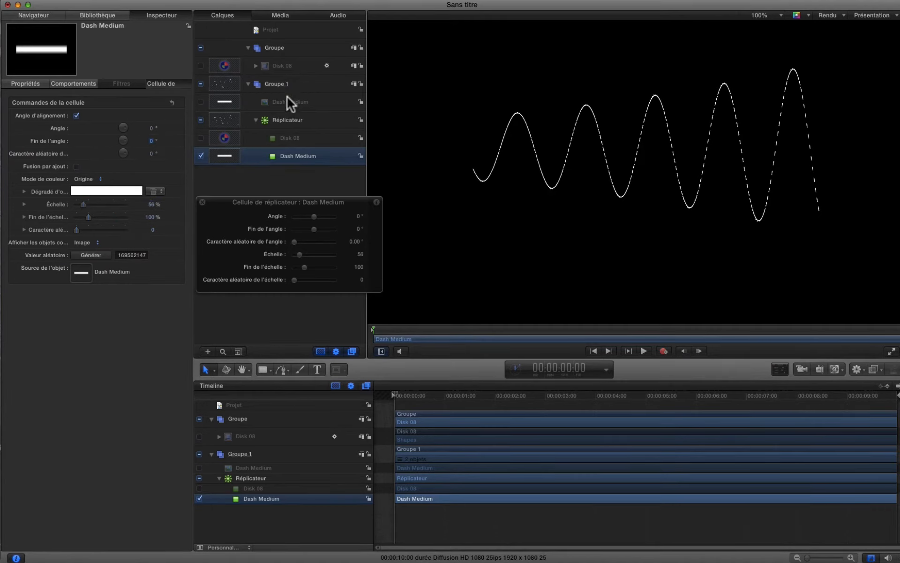
pyautogui.click(286, 119)
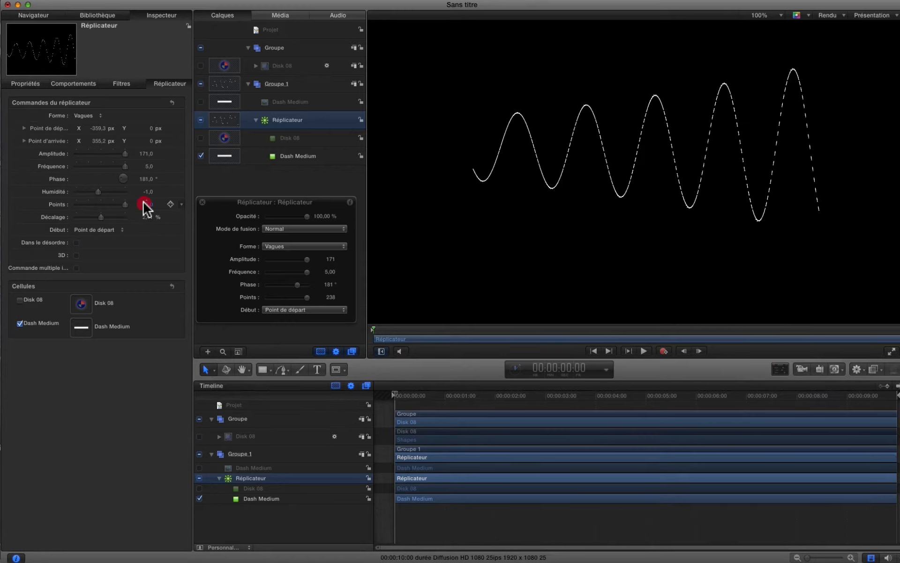
pyautogui.moveTo(146, 206); pyautogui.dragTo(146, 204)
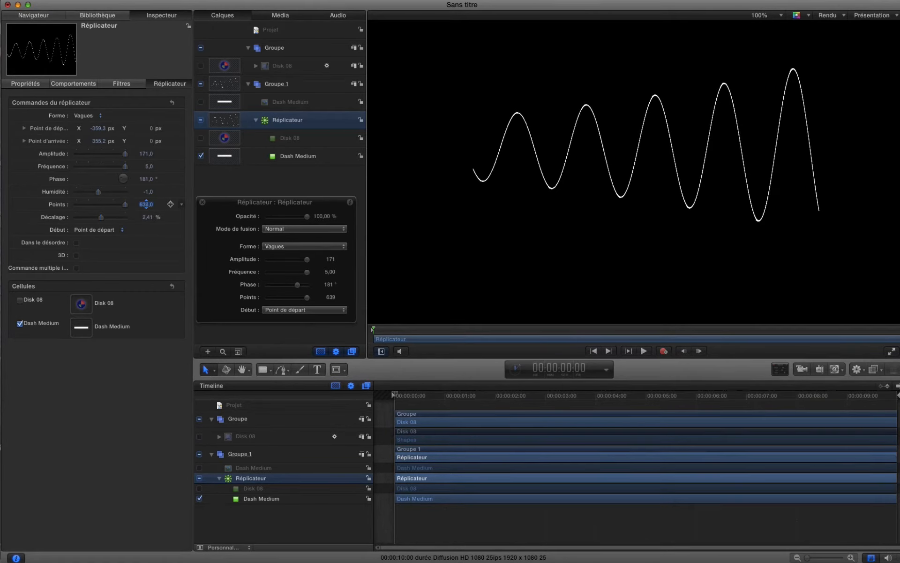
pyautogui.moveTo(146, 204); pyautogui.dragTo(146, 204)
# Turn off Angle d'alignement on the Dash Medium cell and try an Angle of 16° with a Fin de l'angle of -89°
pyautogui.click(288, 157)
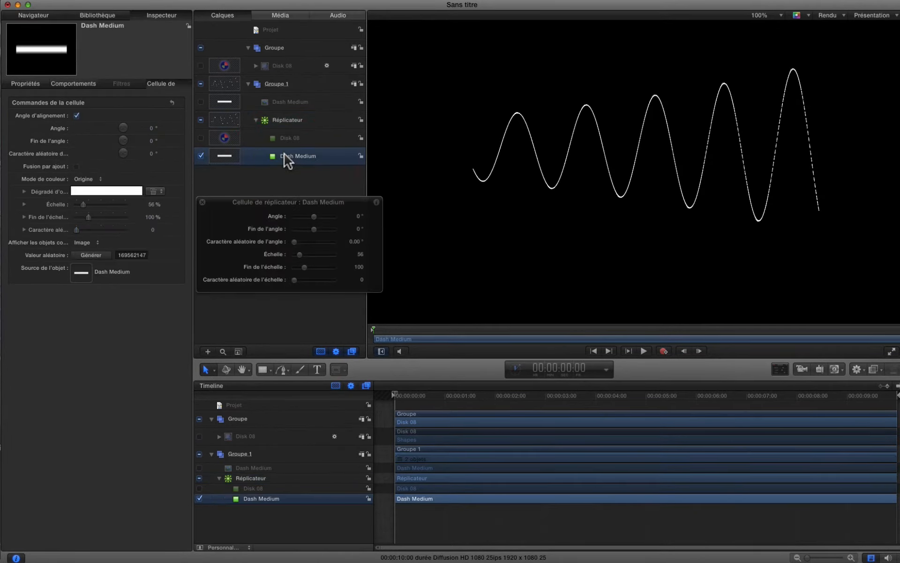
pyautogui.click(77, 116)
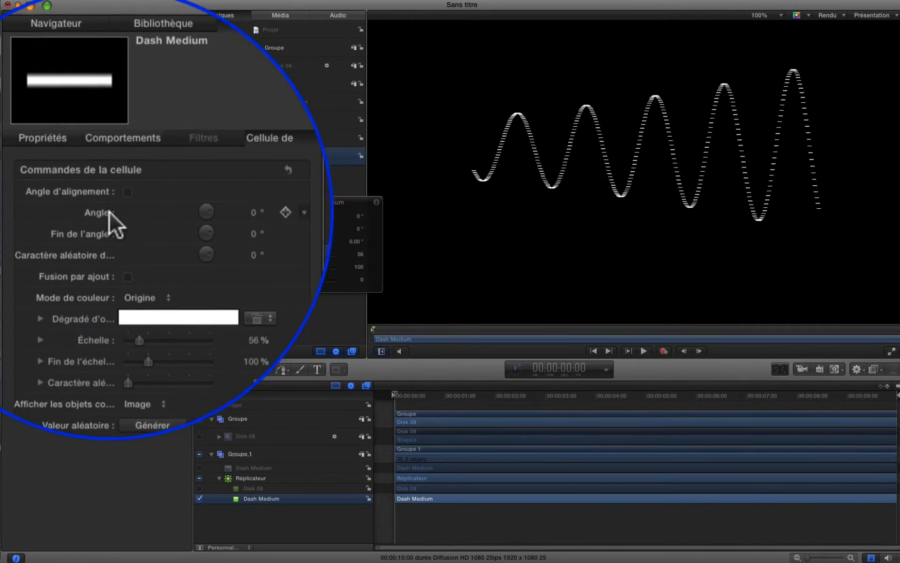
pyautogui.moveTo(221, 210)
pyautogui.mouseDown()
pyautogui.moveTo(208, 209)
pyautogui.moveTo(229, 209)
pyautogui.mouseUp()
pyautogui.press('Return')
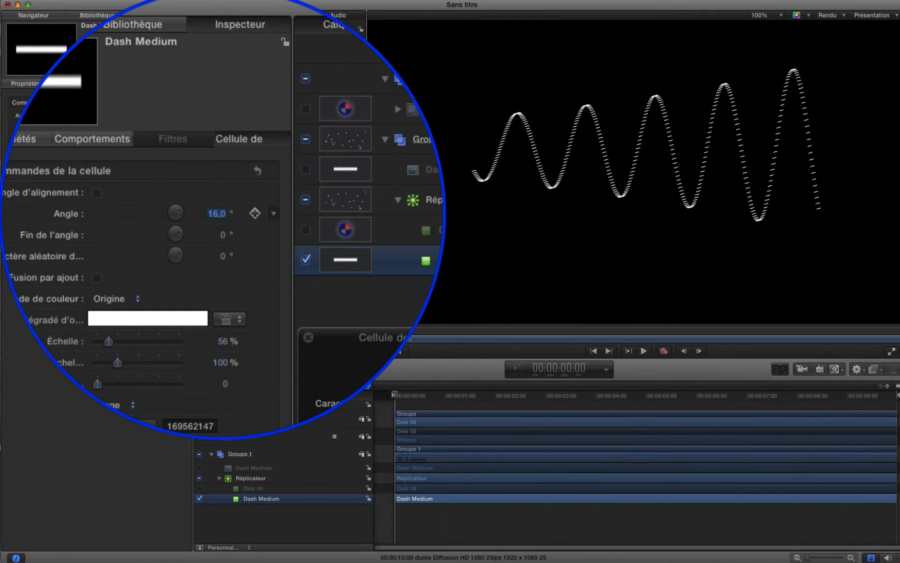
pyautogui.click(222, 212)
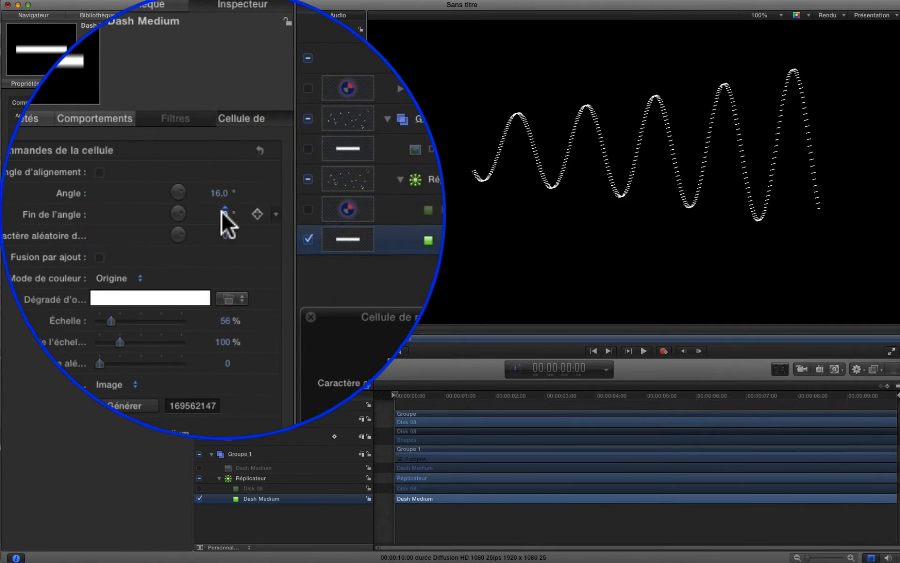
pyautogui.write('-89')
pyautogui.press('Return')
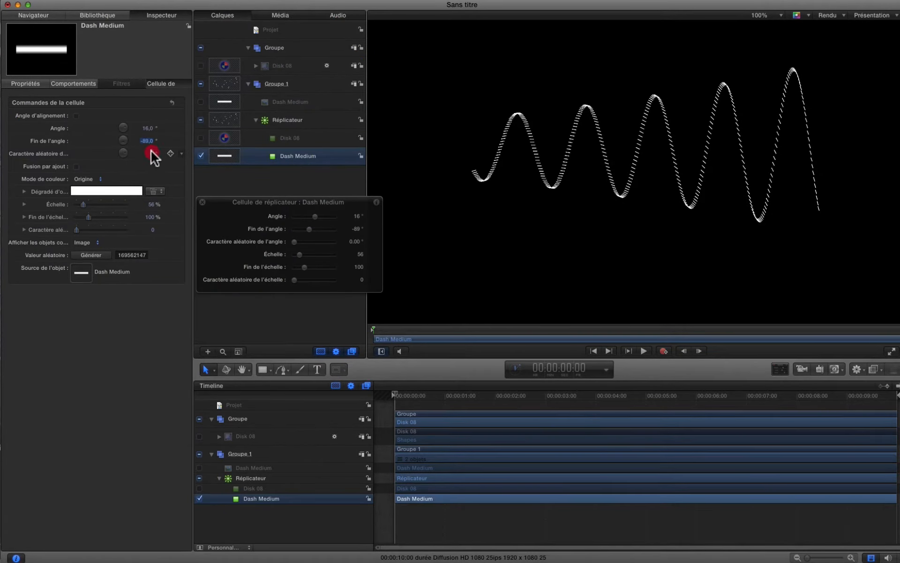
# Try a random angle variation of 438° on the Dash Medium cell, turn Angle d'alignement back on and reset the variation to 0°
pyautogui.moveTo(152, 156); pyautogui.dragTo(176, 156)
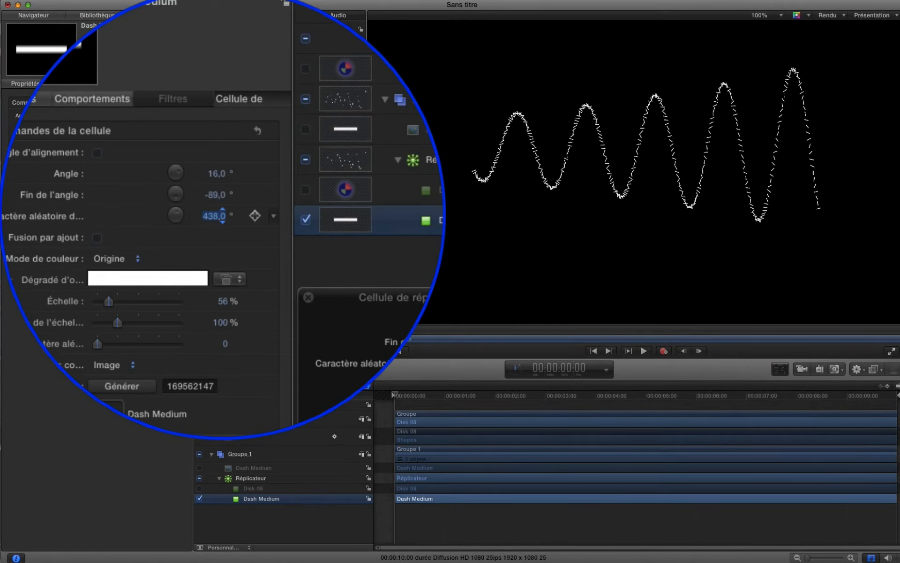
pyautogui.click(127, 202)
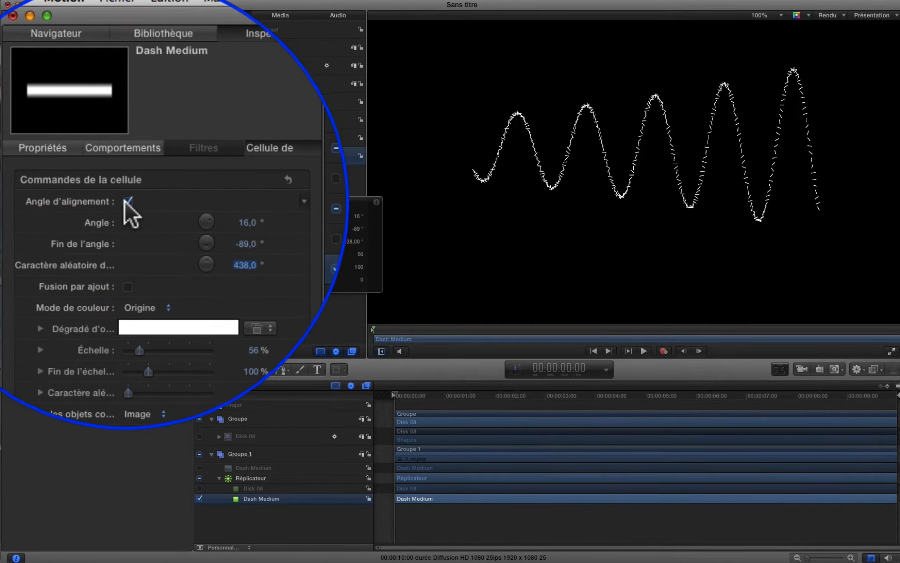
pyautogui.click(245, 265)
pyautogui.write('0')
pyautogui.press('Return')
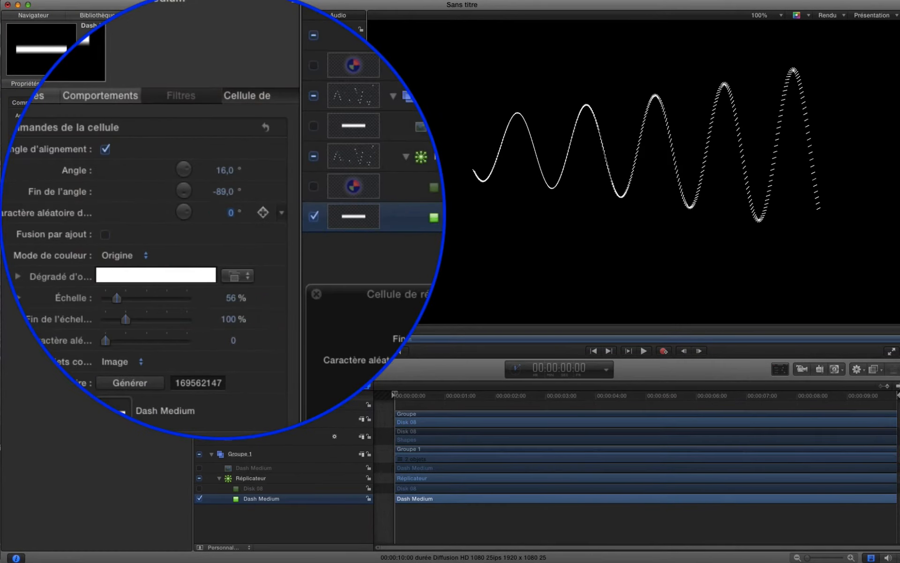
# Reset the Dash Medium cell's Fin de l'angle and Angle to 0° and set its Échelle to 93%
pyautogui.click(224, 191)
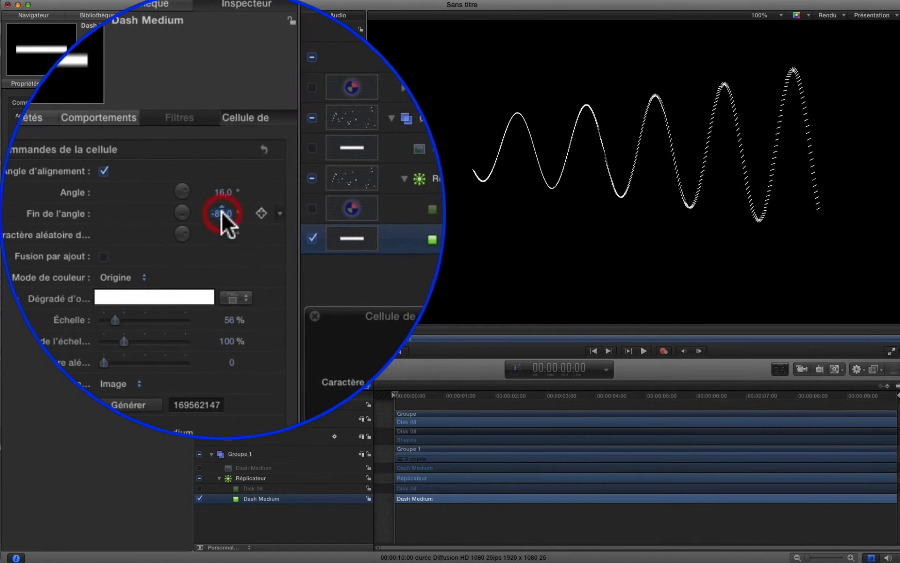
pyautogui.write('0')
pyautogui.press('Return')
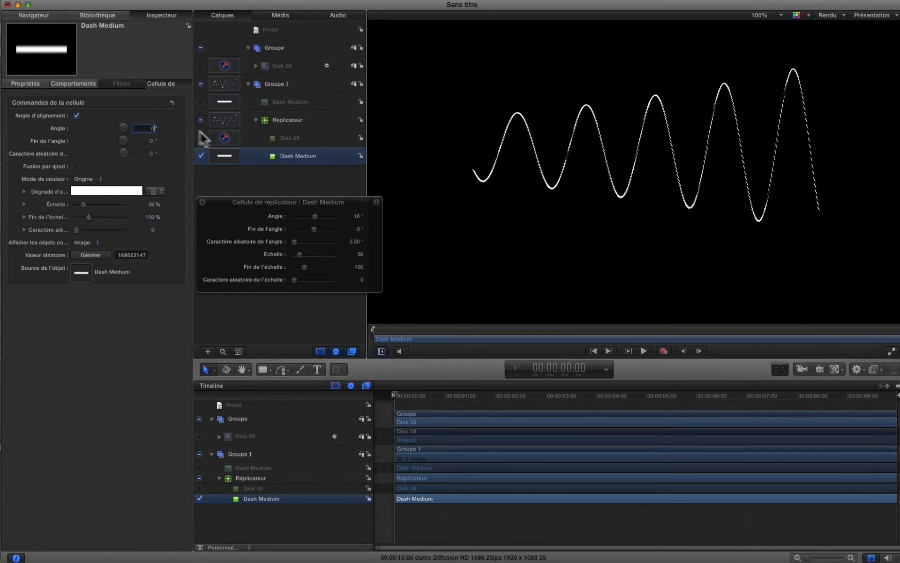
pyautogui.write('0')
pyautogui.press('Return')
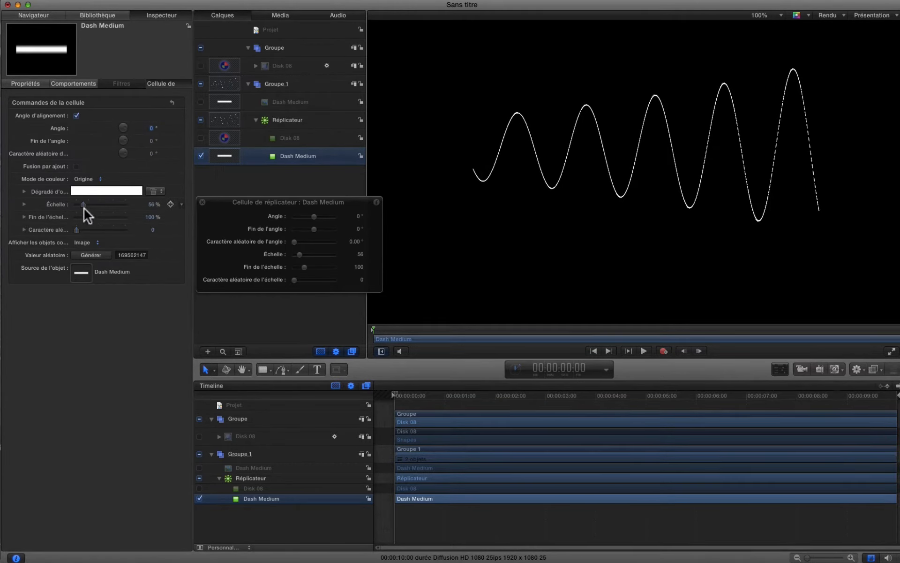
pyautogui.moveTo(81, 202); pyautogui.dragTo(88, 207)
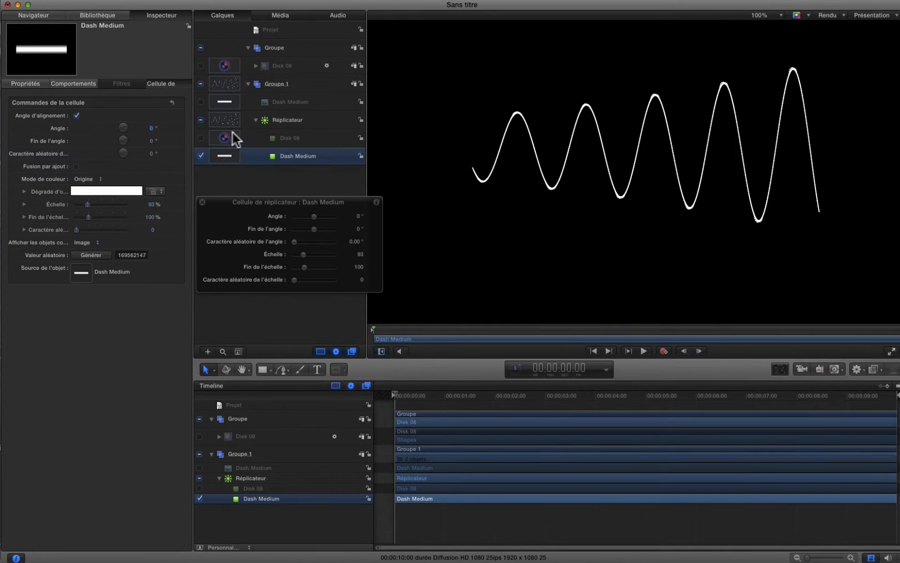
# Show the Disk 08 cell instead of Dash Medium and set the replicator's Points to 80
pyautogui.click(201, 138)
pyautogui.click(201, 155)
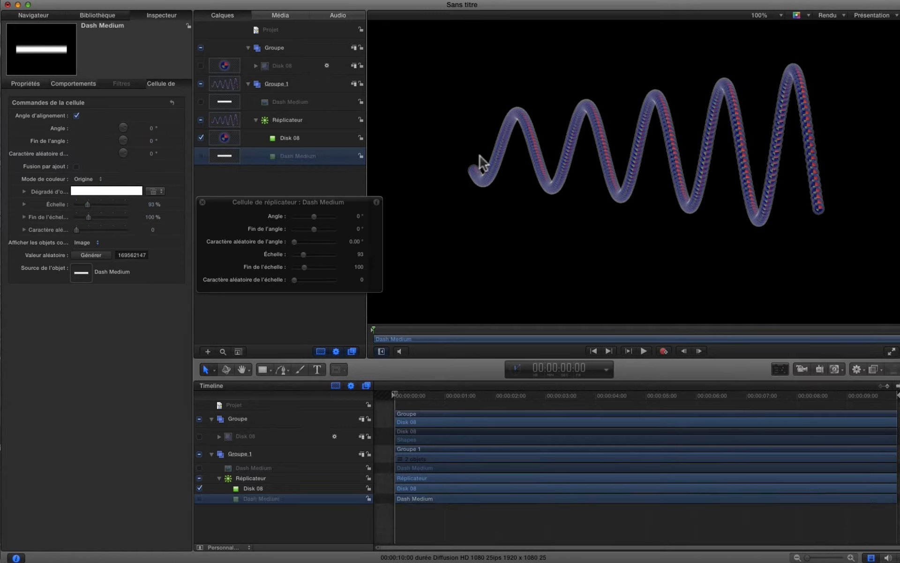
pyautogui.click(280, 121)
pyautogui.moveTo(117, 204); pyautogui.dragTo(148, 204)
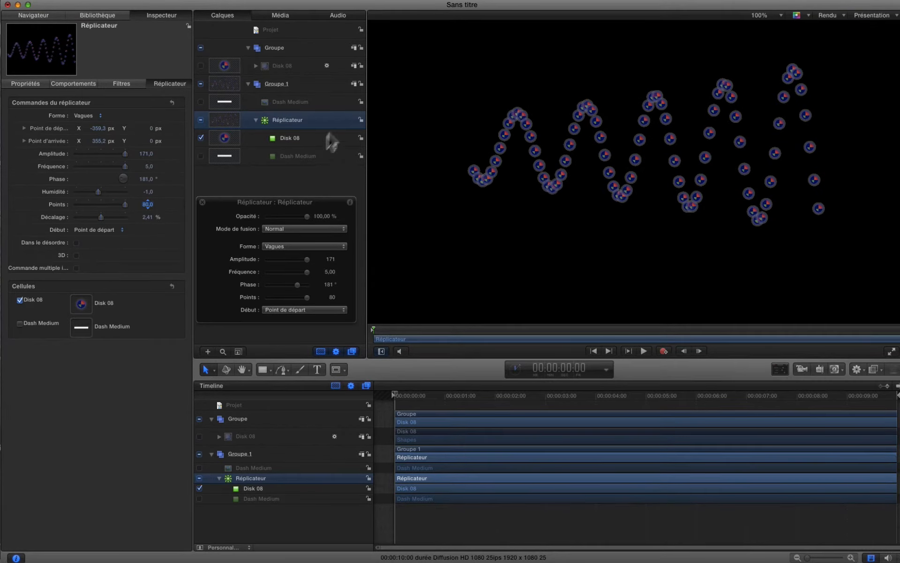
# Keep the replicator's blend mode on Normal and change its Forme to Cercle
pyautogui.click(298, 229)
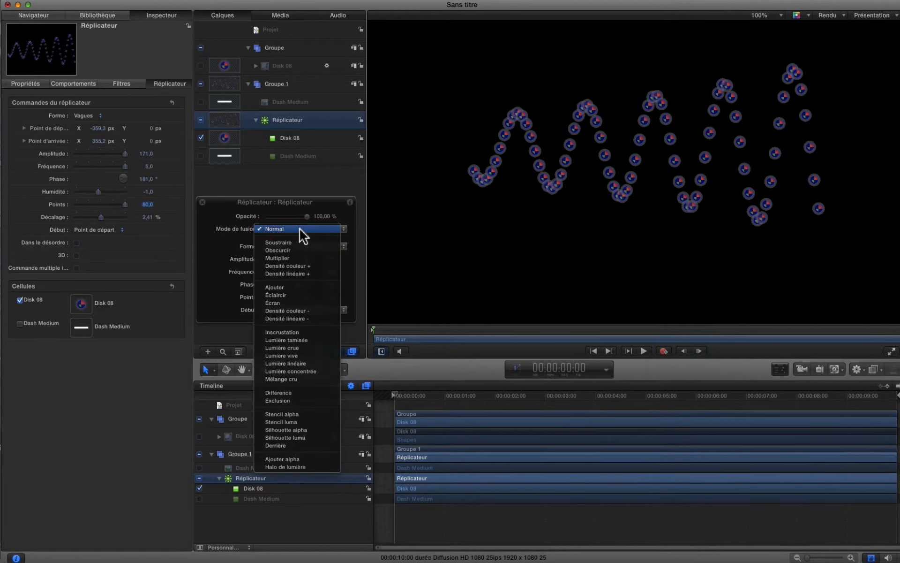
pyautogui.click(300, 229)
pyautogui.click(312, 246)
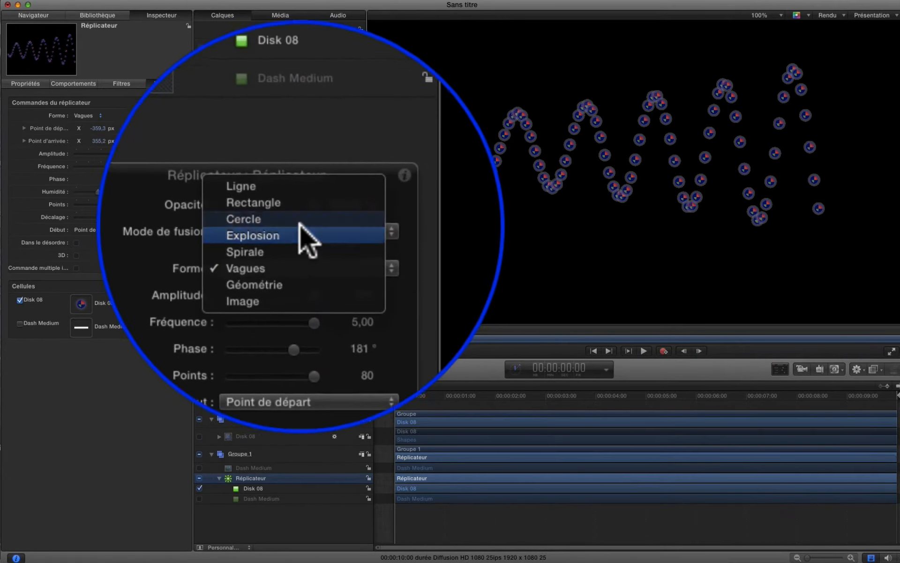
pyautogui.click(302, 223)
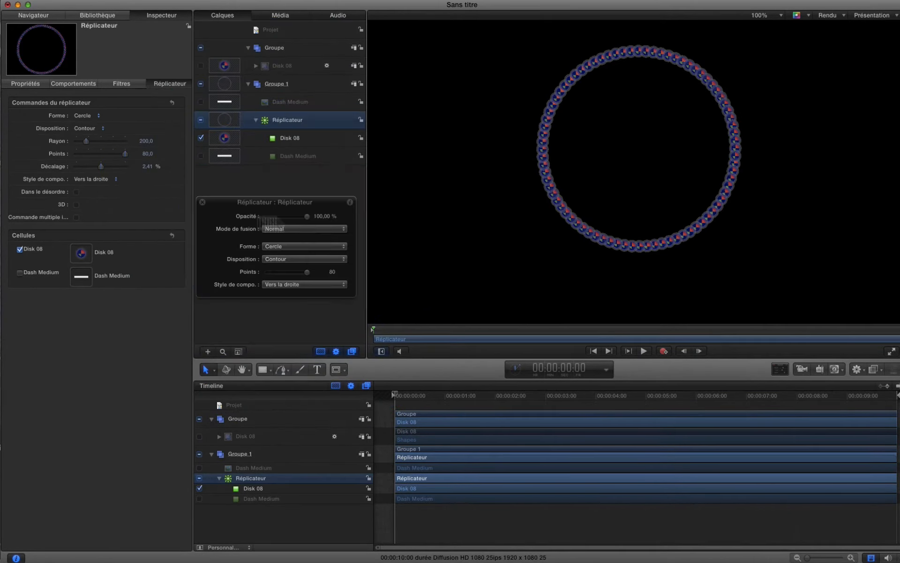
# Set the Disk 08 cell's Angle to 108° and Fin de l'angle to 106°, and play the animation to check the rotation
pyautogui.click(298, 143)
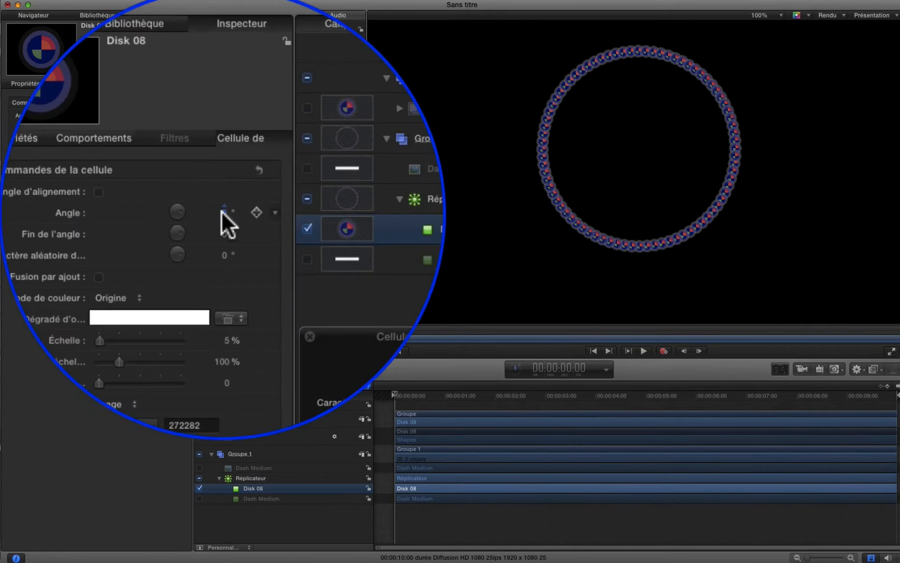
pyautogui.moveTo(149, 128)
pyautogui.mouseDown()
pyautogui.moveTo(170, 128)
pyautogui.moveTo(162, 128)
pyautogui.mouseUp()
pyautogui.moveTo(218, 208); pyautogui.dragTo(232, 209)
pyautogui.click(221, 212)
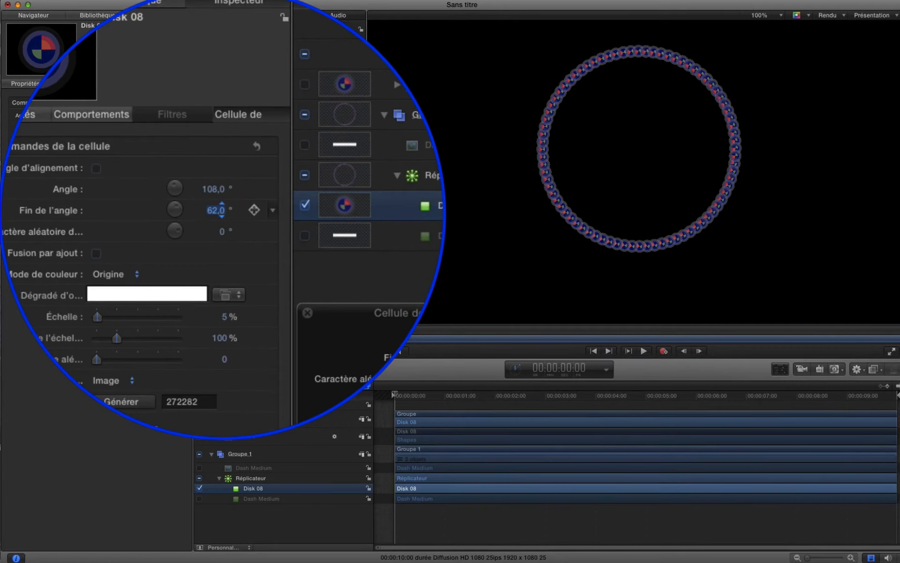
pyautogui.moveTo(146, 141); pyautogui.dragTo(156, 141)
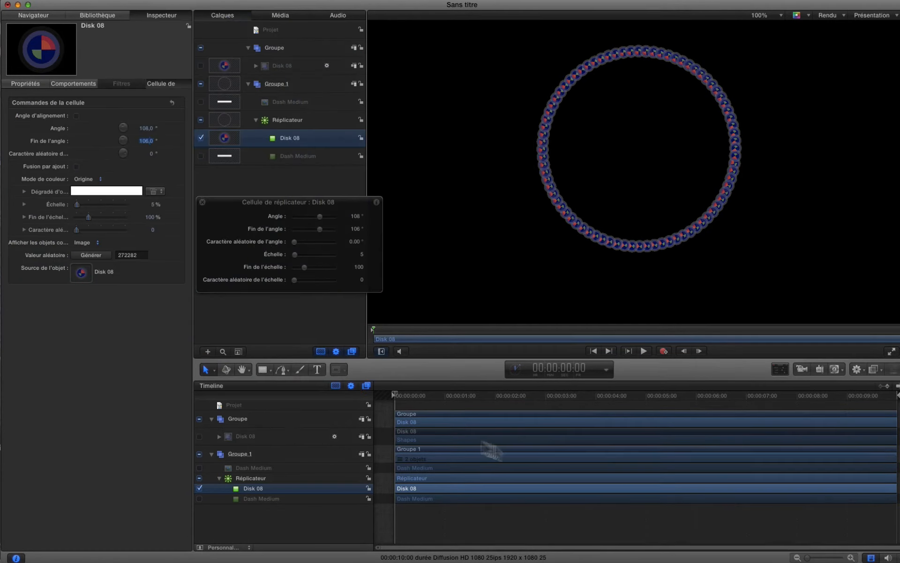
pyautogui.press('space')
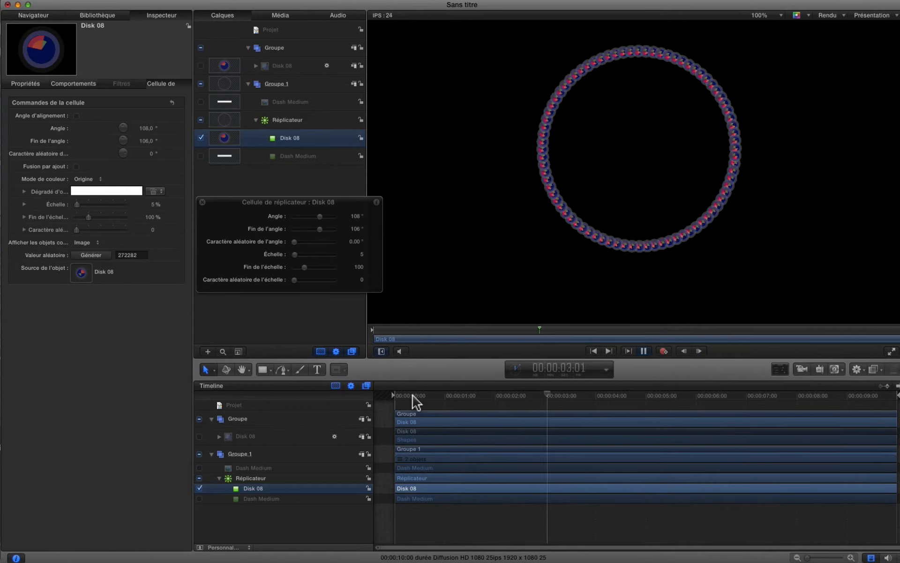
pyautogui.press('space')
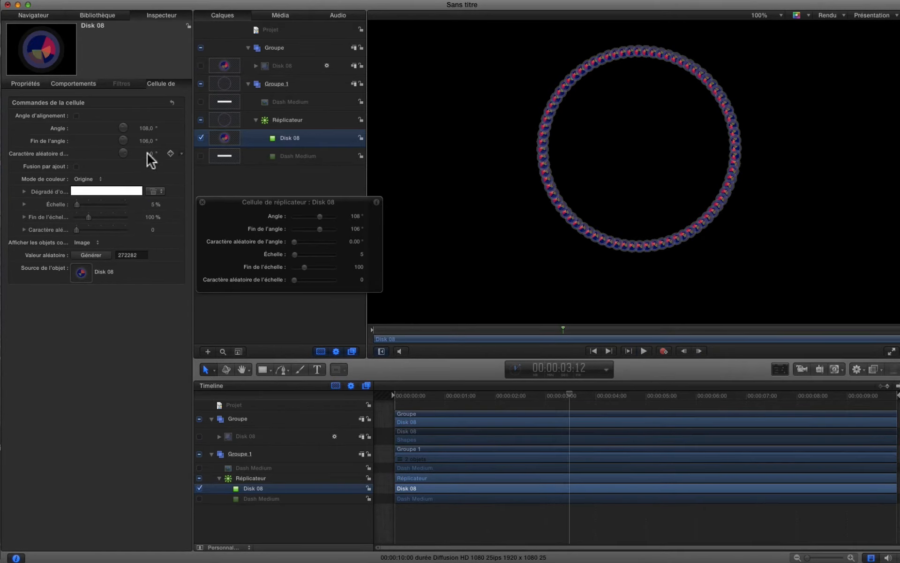
# Try a random angle variation of 135° on the Disk 08 cell, play the animation, and reset the variation to 0°
pyautogui.moveTo(149, 154); pyautogui.dragTo(183, 154)
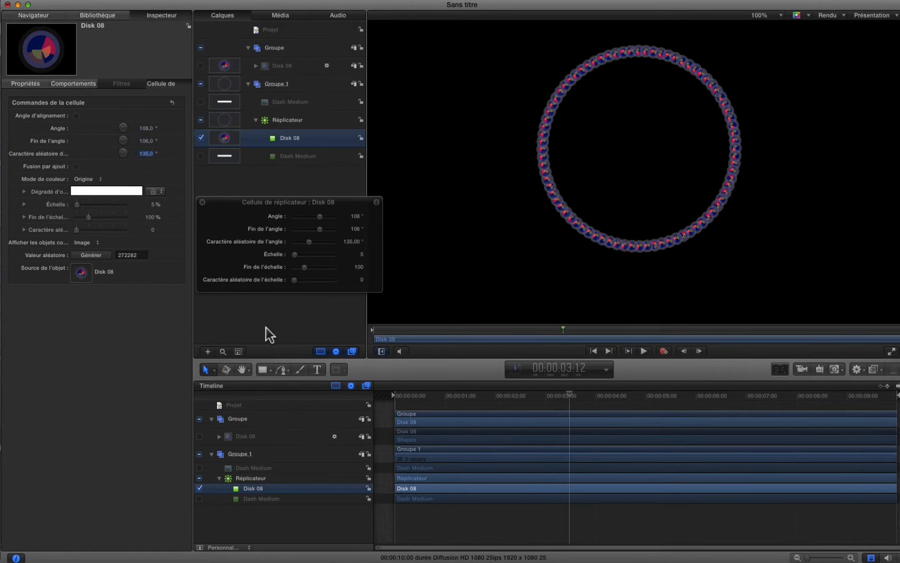
pyautogui.press('space')
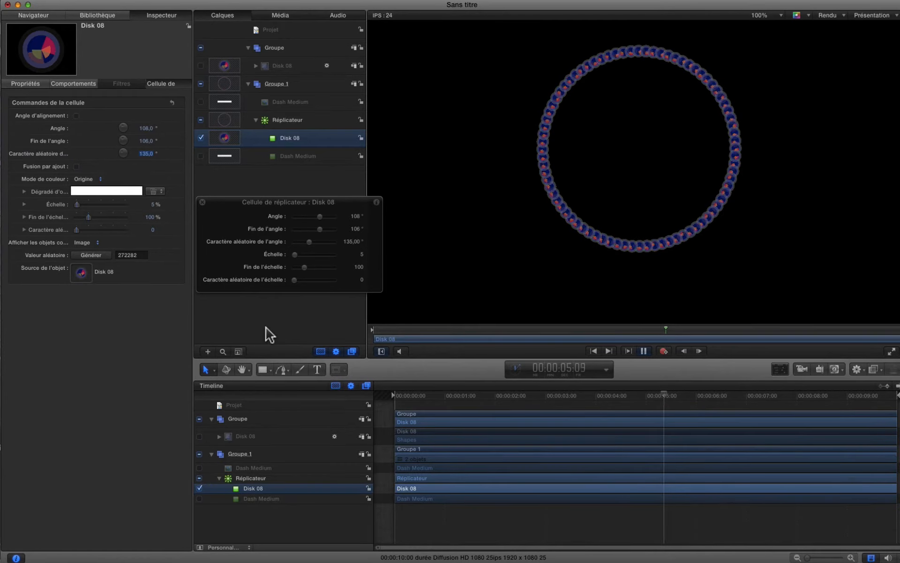
pyautogui.press('space')
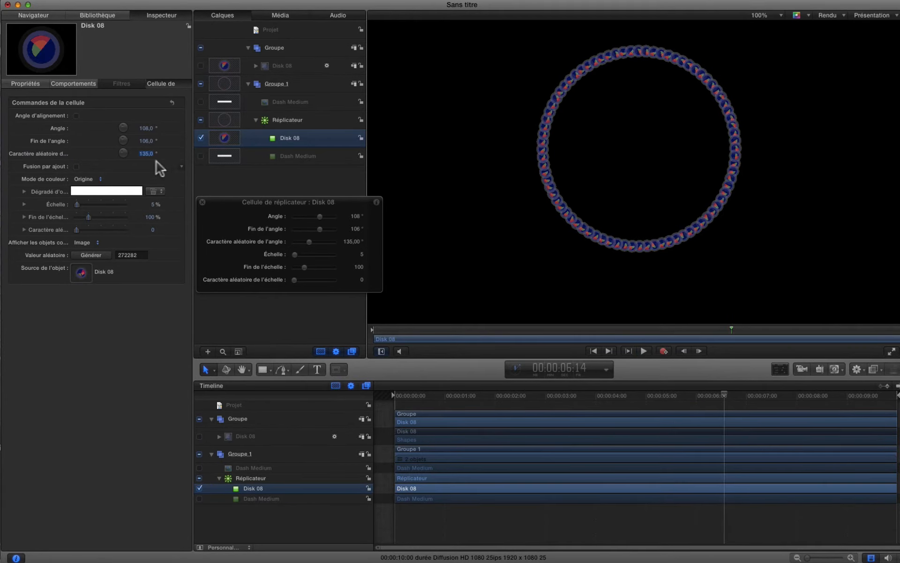
pyautogui.write('0')
pyautogui.click(146, 141)
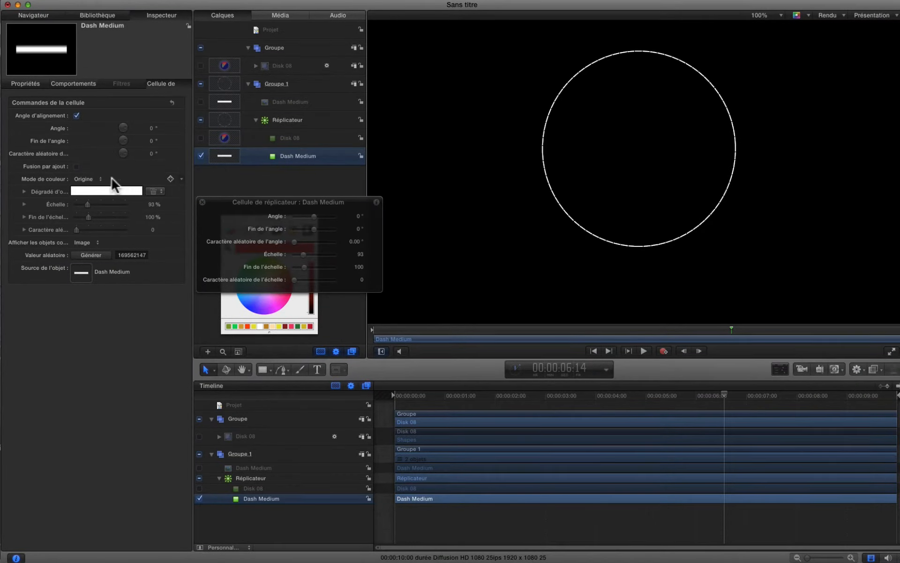
# Set the Dash Medium cell's Mode de couleur to Coloriser and pick a light red as its Couleur
pyautogui.click(110, 179)
pyautogui.click(162, 213)
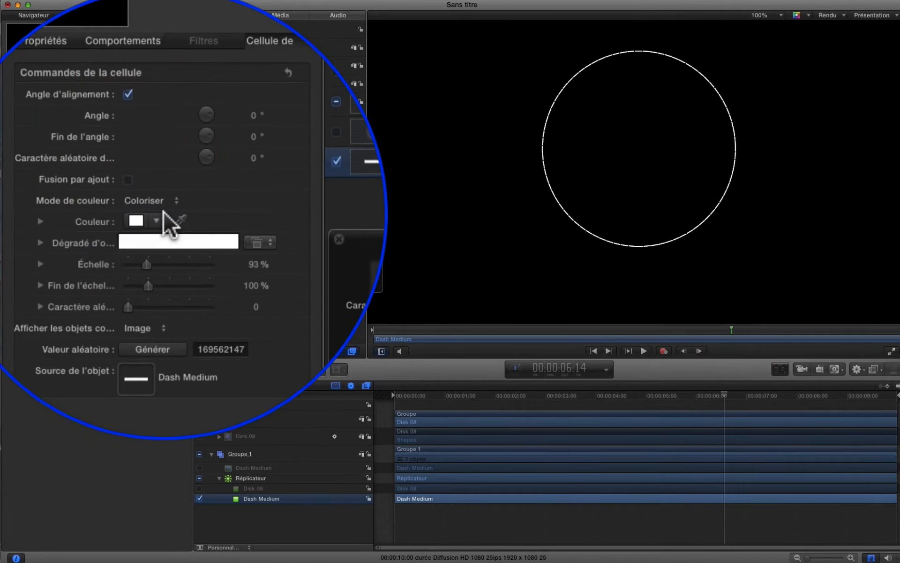
pyautogui.click(136, 221)
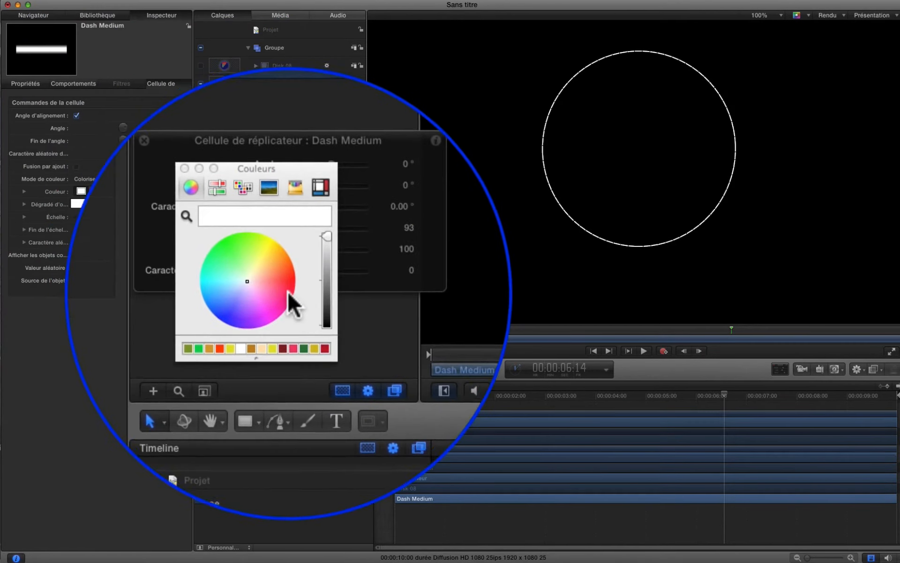
pyautogui.click(287, 287)
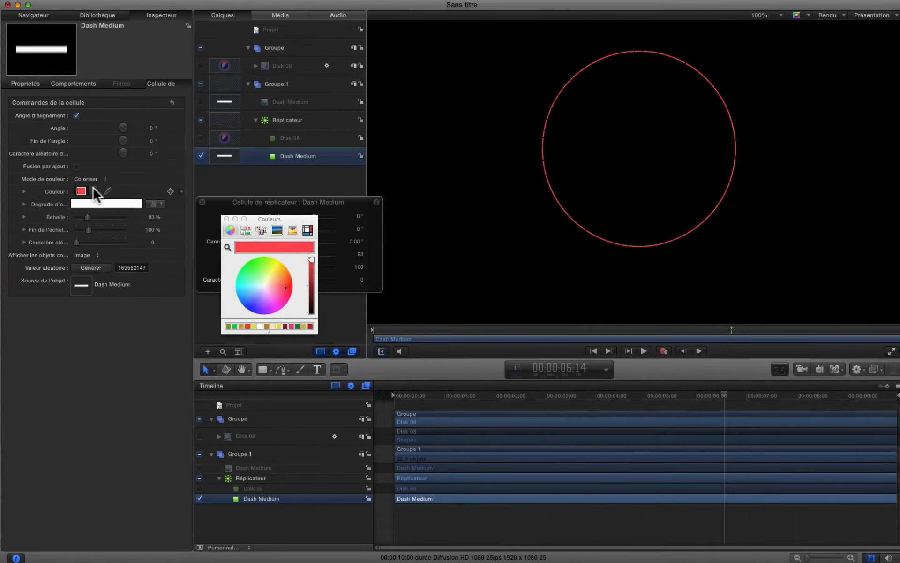
# Switch the Dash Medium cell's Mode de couleur to Sur motif and recolour the gradient's end stop red (0,76 / 0,14 / 0,12)
pyautogui.click(94, 180)
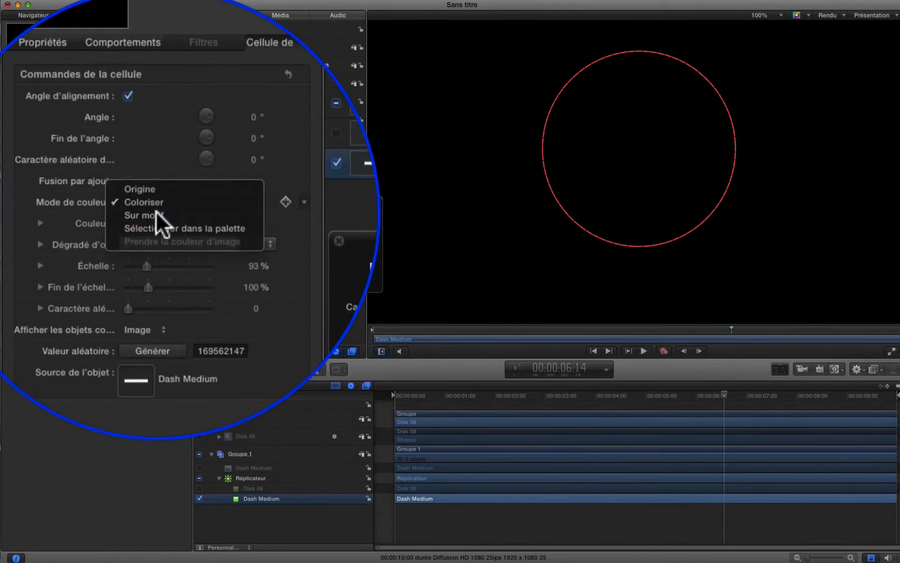
pyautogui.click(158, 214)
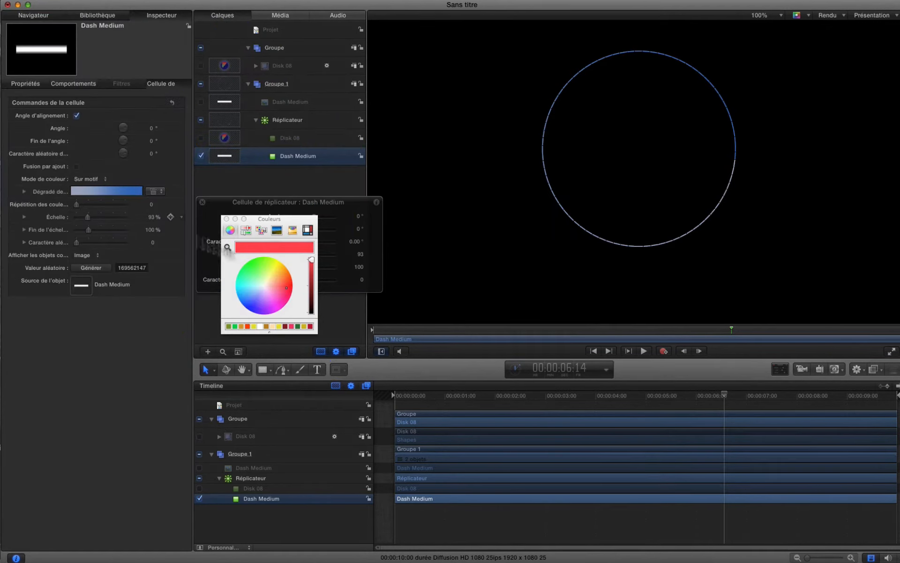
pyautogui.click(24, 192)
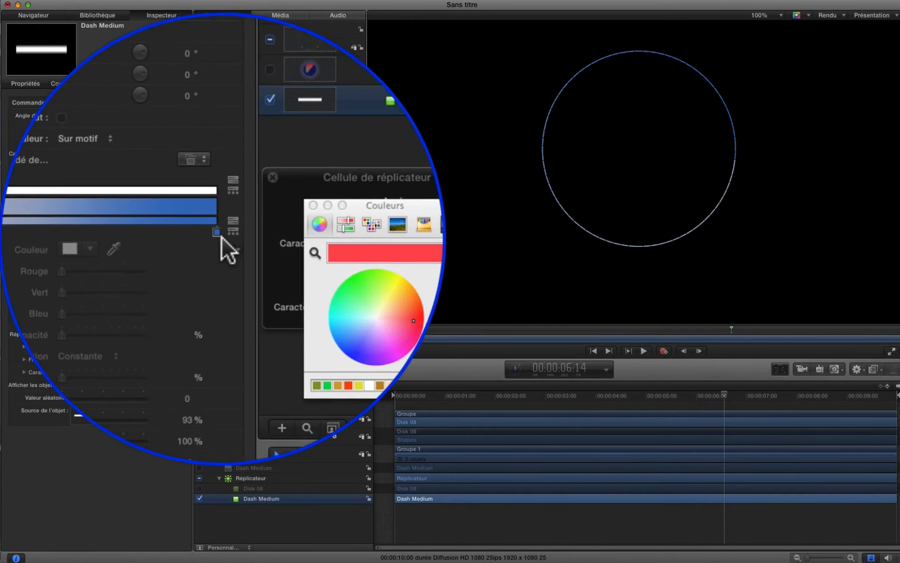
pyautogui.click(223, 238)
pyautogui.click(277, 267)
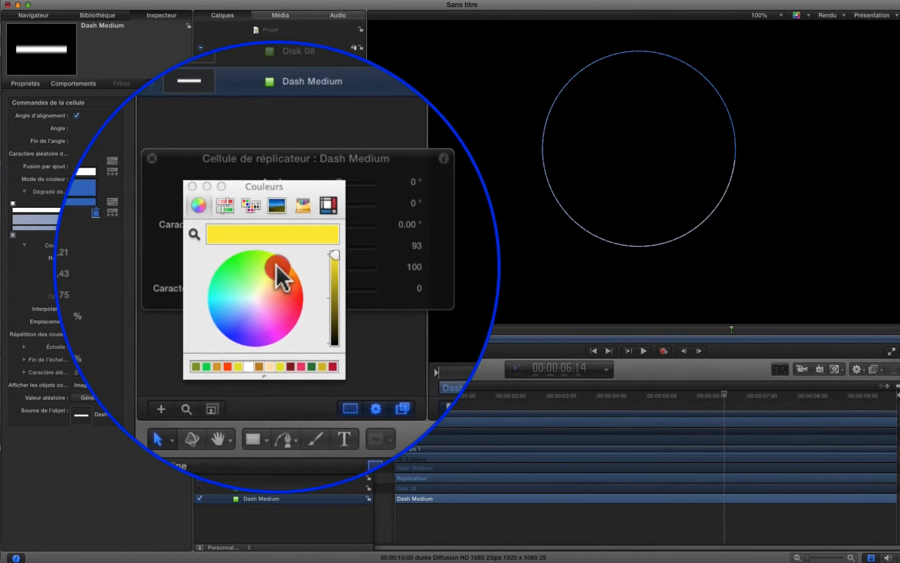
pyautogui.click(293, 280)
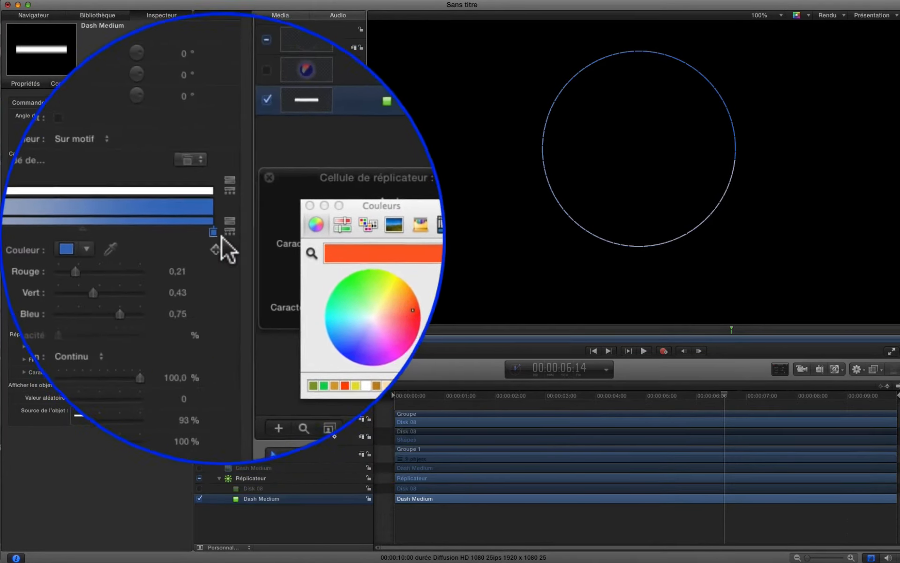
pyautogui.click(222, 235)
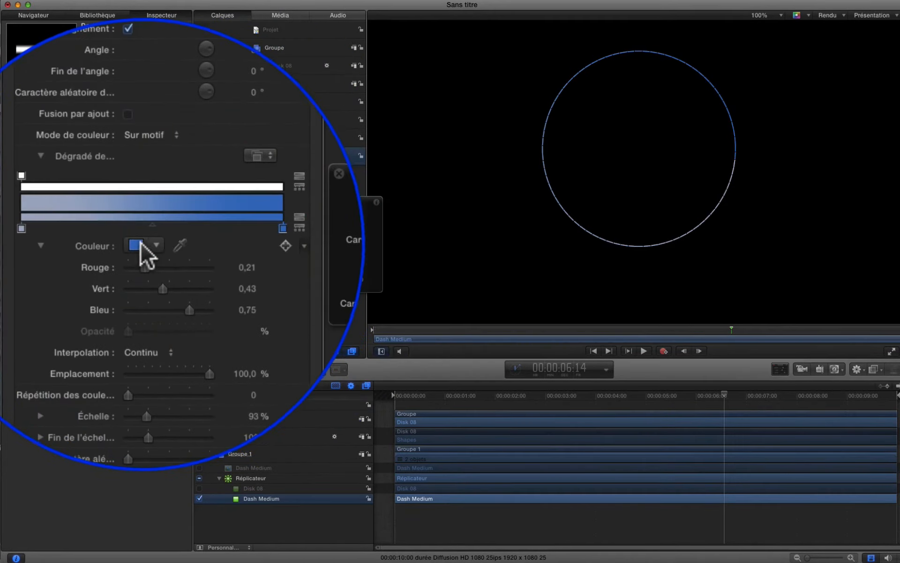
pyautogui.click(288, 283)
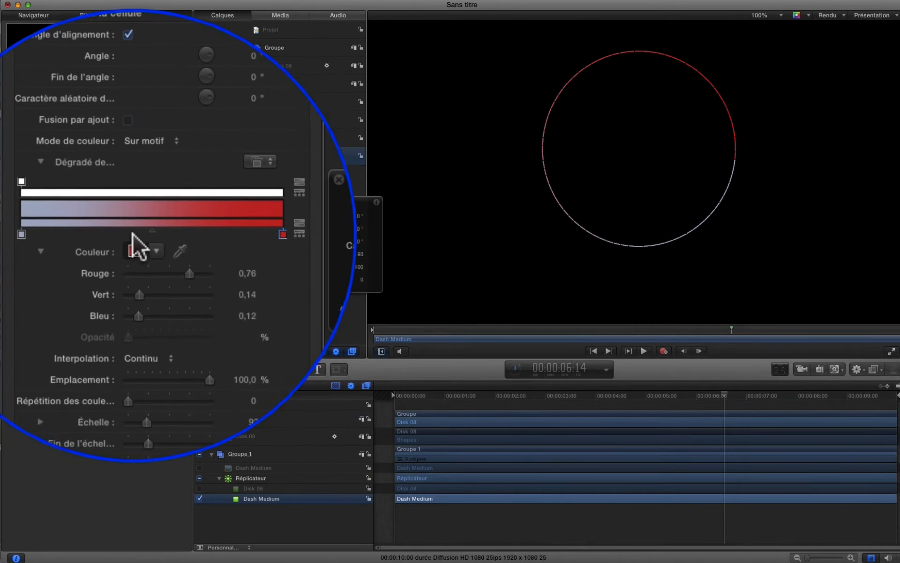
# Add a colour stop near the middle of the gradient and make it golden yellow (0,69 / 0,58 / 0,09)
pyautogui.moveTo(135, 235); pyautogui.dragTo(145, 227)
pyautogui.click(141, 247)
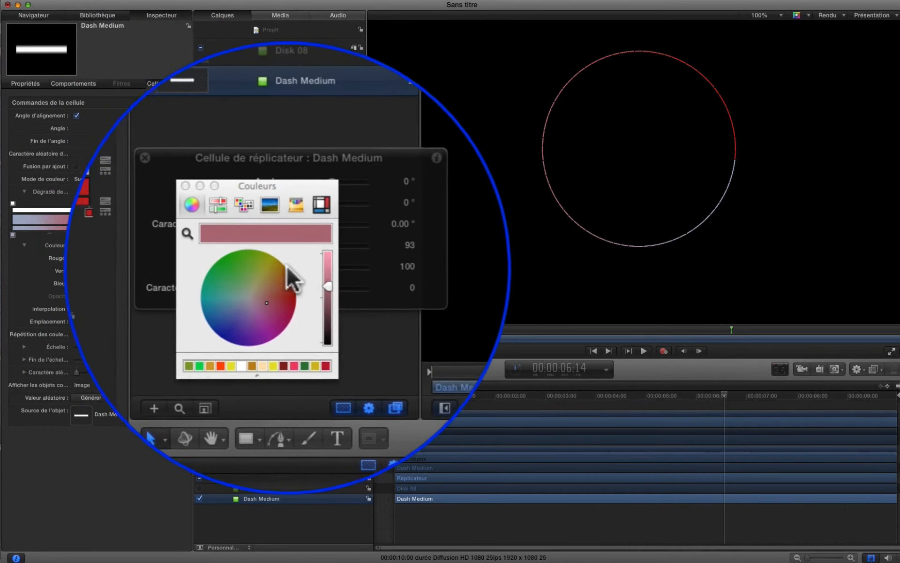
pyautogui.click(281, 265)
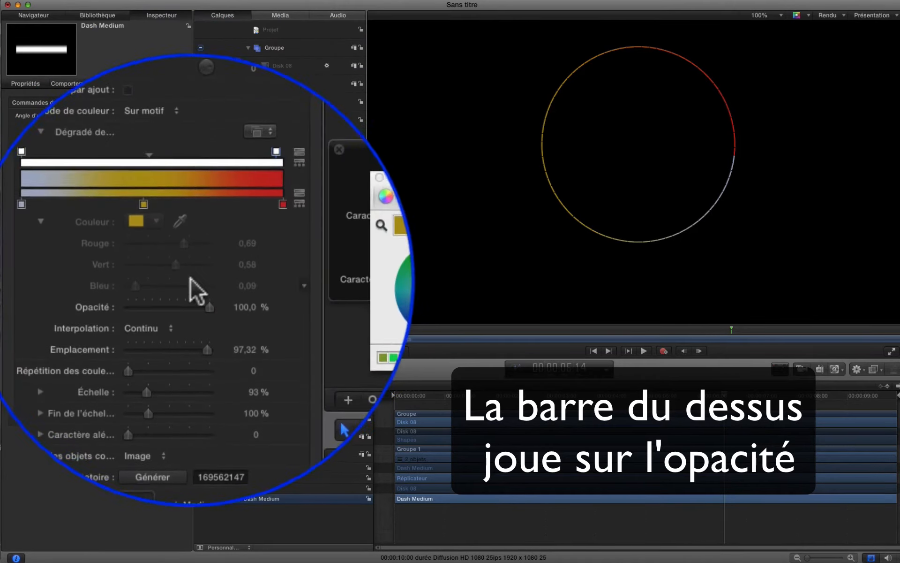
# Set one opacity stop to 0 % and rearrange the stops so the gradient fades from transparent at the start to opaque at the end
pyautogui.moveTo(212, 294); pyautogui.dragTo(33, 292)
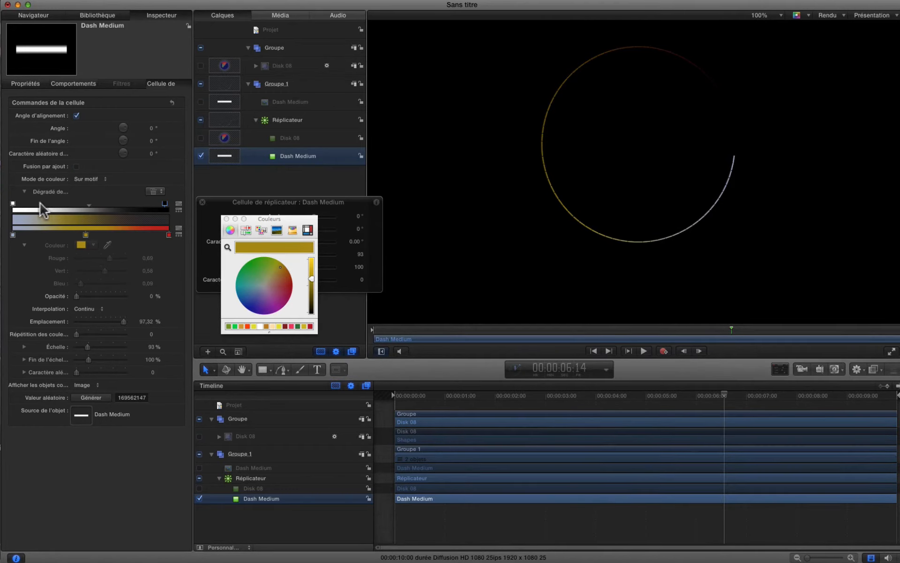
pyautogui.moveTo(151, 204); pyautogui.dragTo(175, 203)
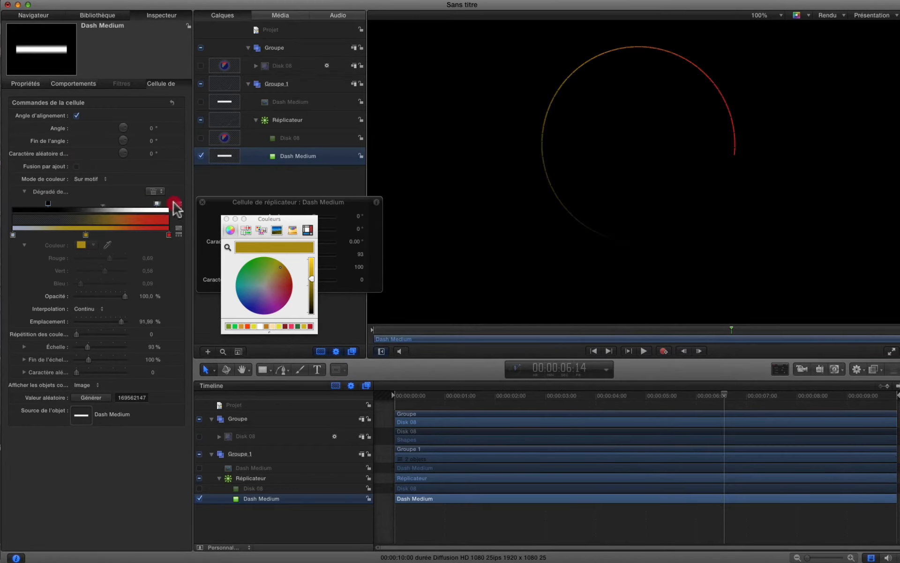
pyautogui.moveTo(48, 204); pyautogui.dragTo(3, 209)
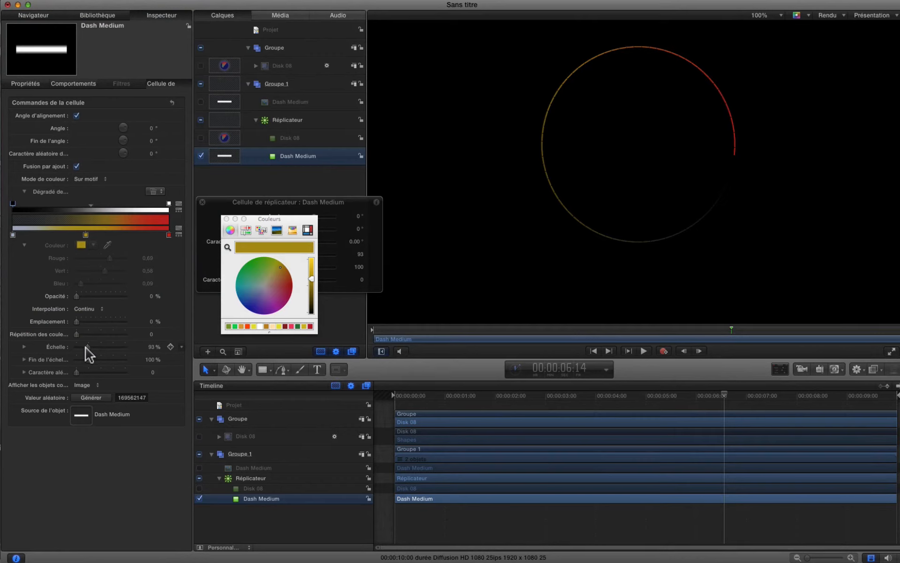
# Compare Fusion par ajout on and off at 367 % Échelle, leave it off, and set the Dash Medium cell's Échelle to 196 %
pyautogui.moveTo(86, 347); pyautogui.dragTo(124, 348)
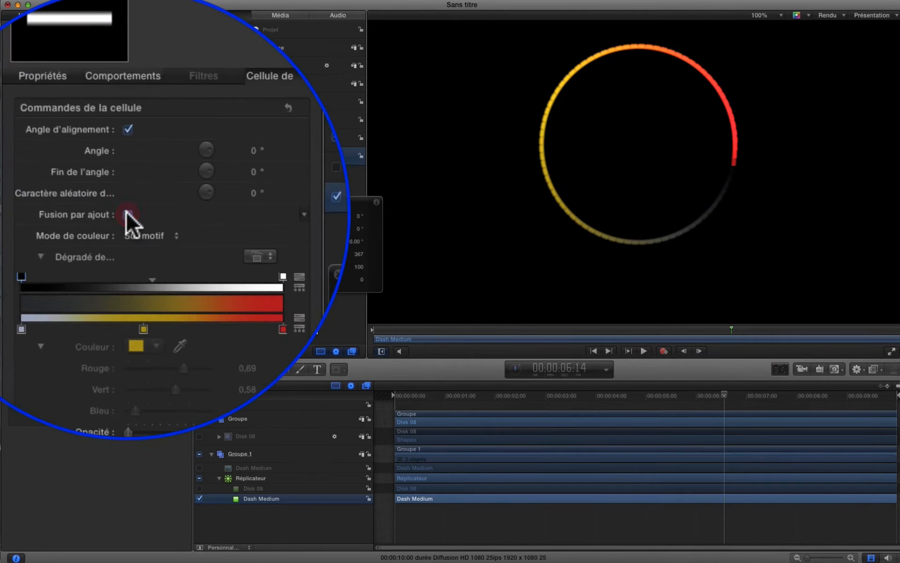
pyautogui.click(76, 166)
pyautogui.click(76, 165)
pyautogui.click(127, 214)
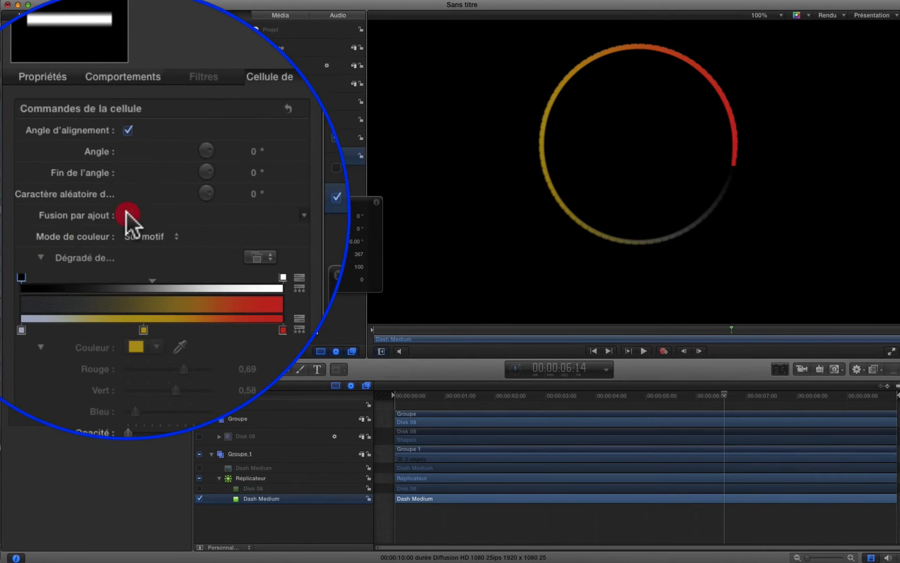
pyautogui.click(127, 214)
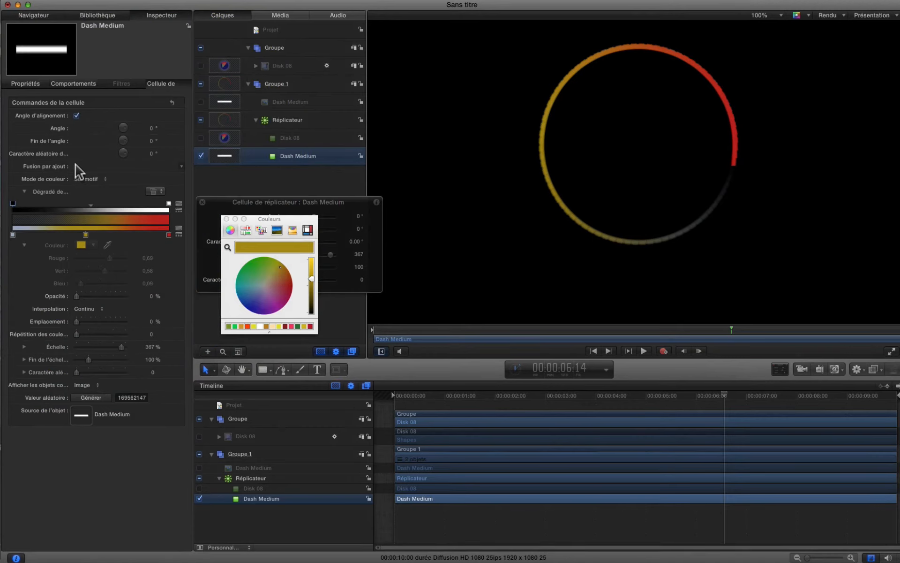
pyautogui.moveTo(118, 346); pyautogui.dragTo(100, 346)
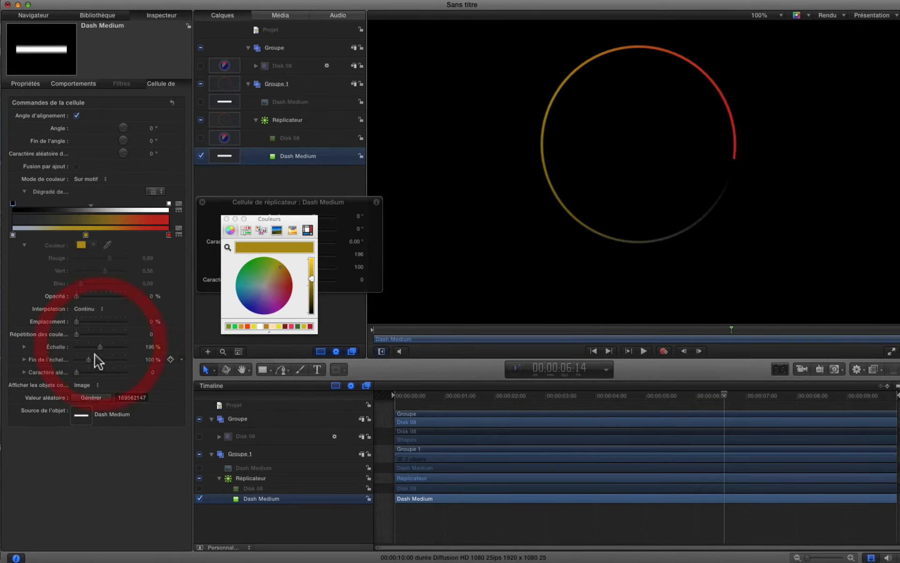
# Try a colour repetition of 1,7, reset it to 0, and set Répétition des couleurs to 5,0
pyautogui.moveTo(82, 333); pyautogui.dragTo(93, 332)
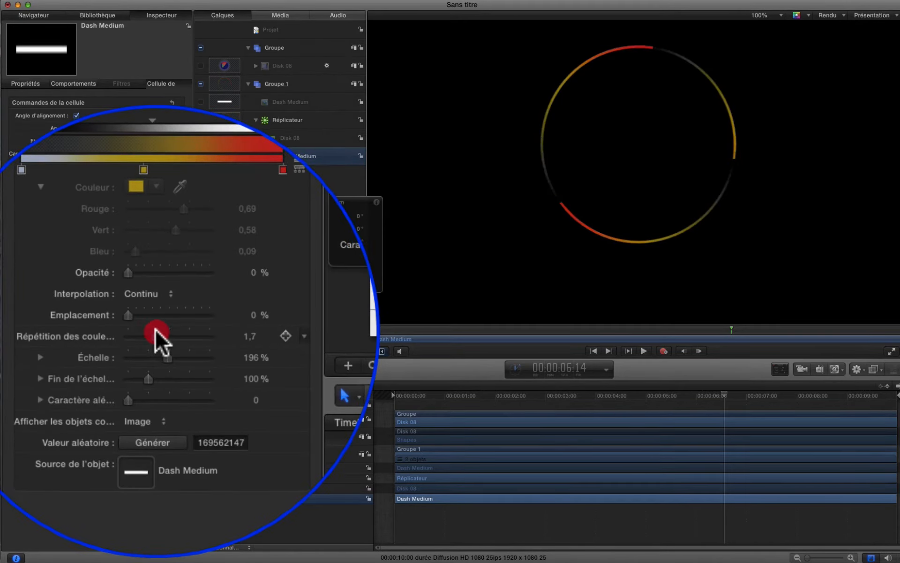
pyautogui.click(136, 186)
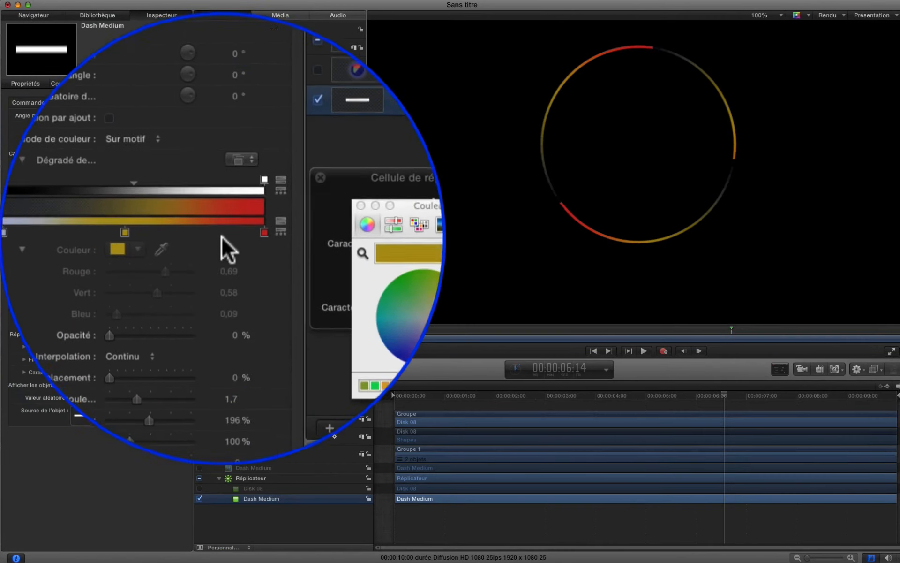
pyautogui.moveTo(92, 334); pyautogui.dragTo(56, 336)
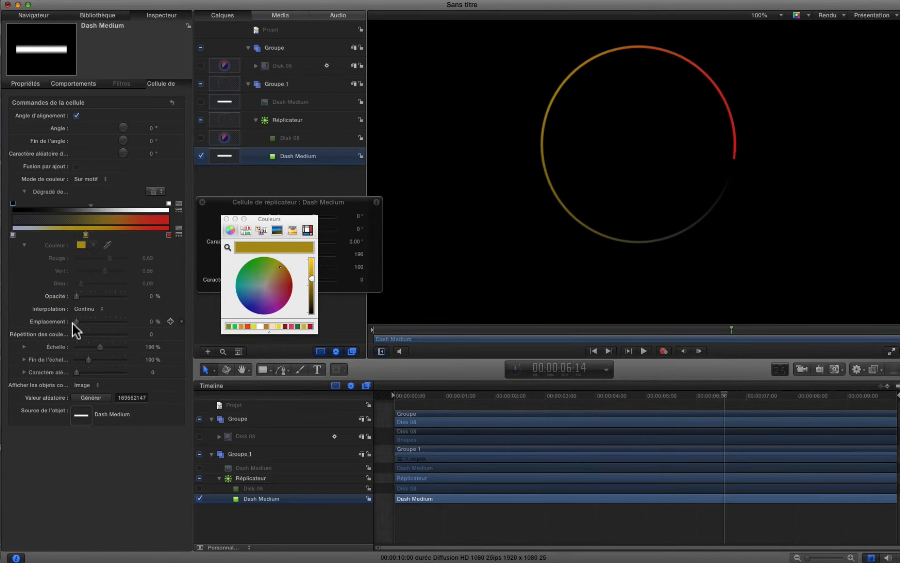
pyautogui.click(88, 334)
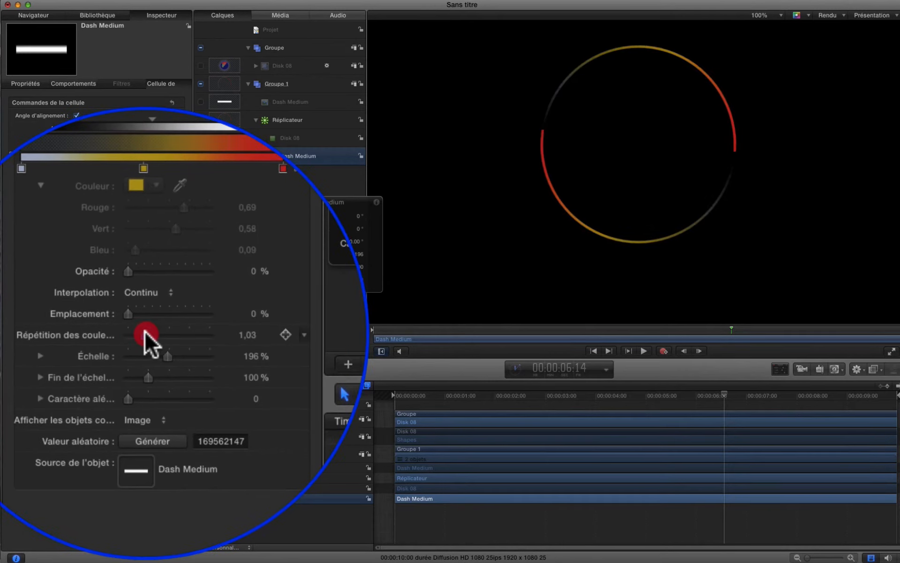
pyautogui.moveTo(147, 331); pyautogui.dragTo(215, 330)
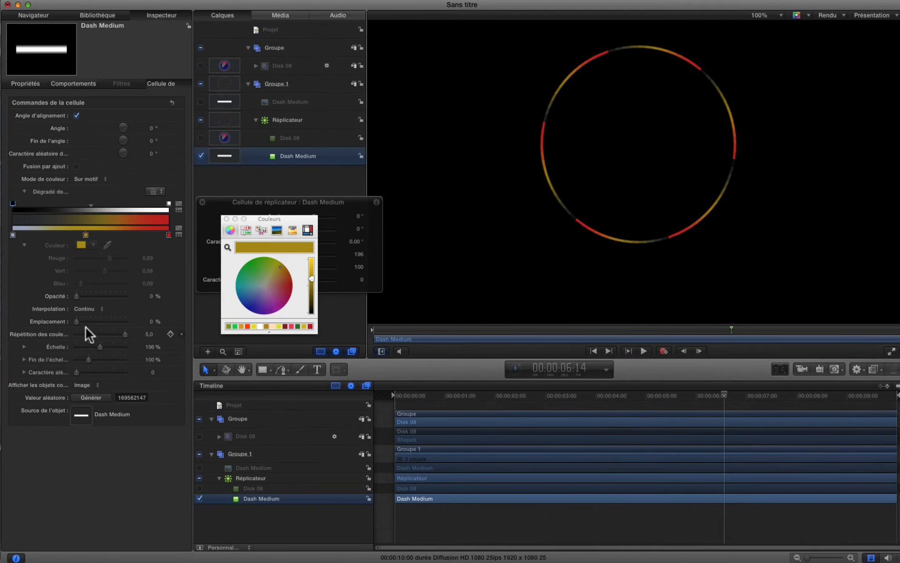
# Try shifting the opacity stop's Emplacement along the gradient and adjusting the Dash Medium cell's Échelle
pyautogui.moveTo(77, 321)
pyautogui.mouseDown()
pyautogui.moveTo(106, 322)
pyautogui.moveTo(78, 326)
pyautogui.mouseUp()
pyautogui.moveTo(90, 320); pyautogui.dragTo(128, 318)
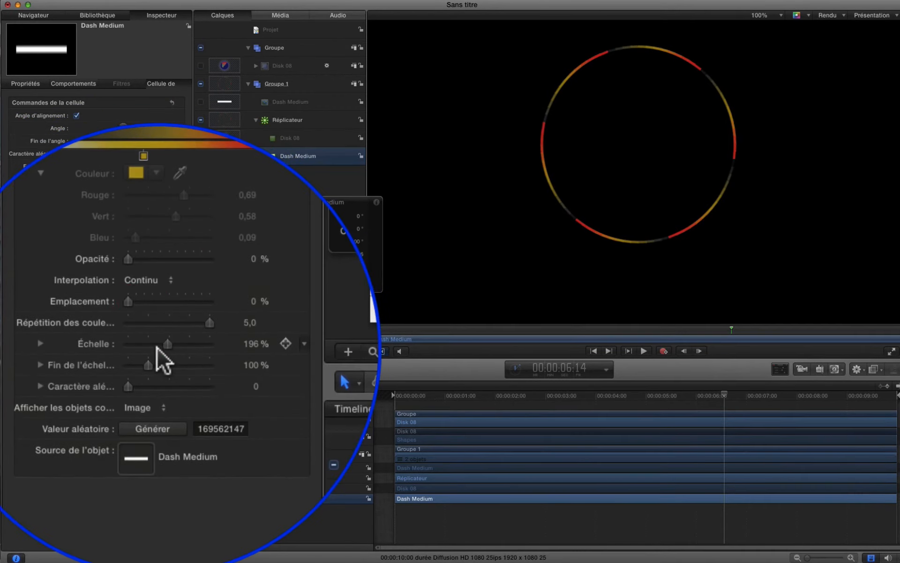
pyautogui.moveTo(164, 346)
pyautogui.mouseDown()
pyautogui.moveTo(202, 345)
pyautogui.moveTo(131, 348)
pyautogui.moveTo(190, 352)
pyautogui.moveTo(170, 350)
pyautogui.mouseUp()
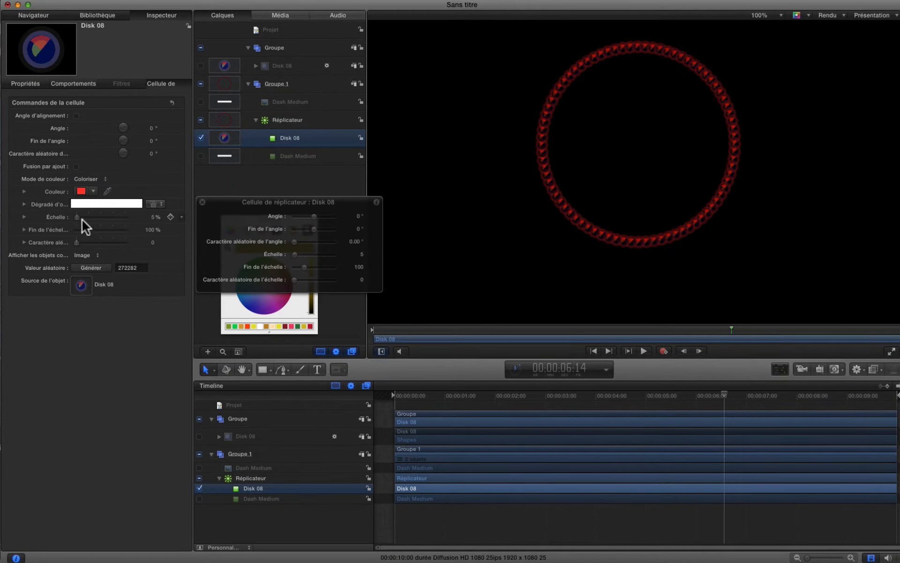
# Set the Disk 08 cell's Échelle to 31 % and switch its Mode de couleur to Origine
pyautogui.moveTo(77, 216); pyautogui.dragTo(134, 216)
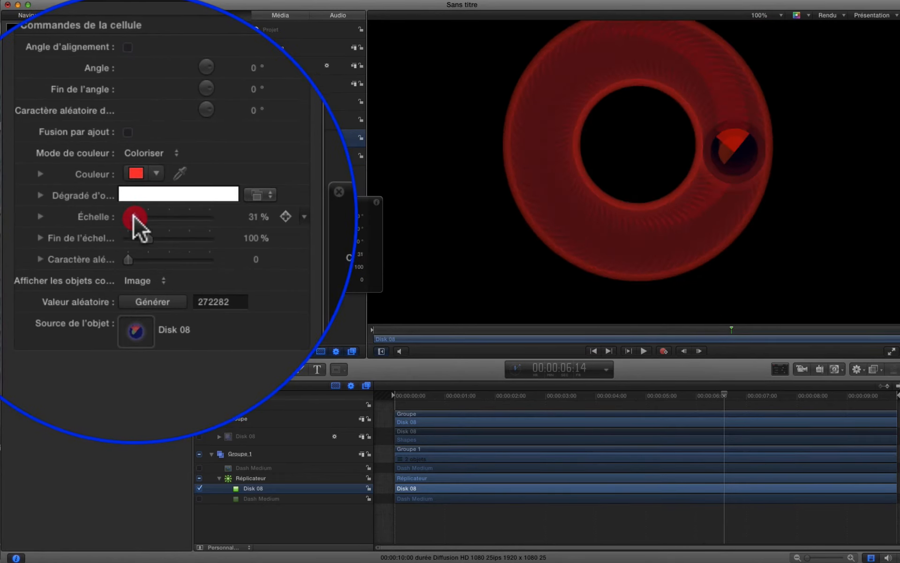
pyautogui.click(156, 173)
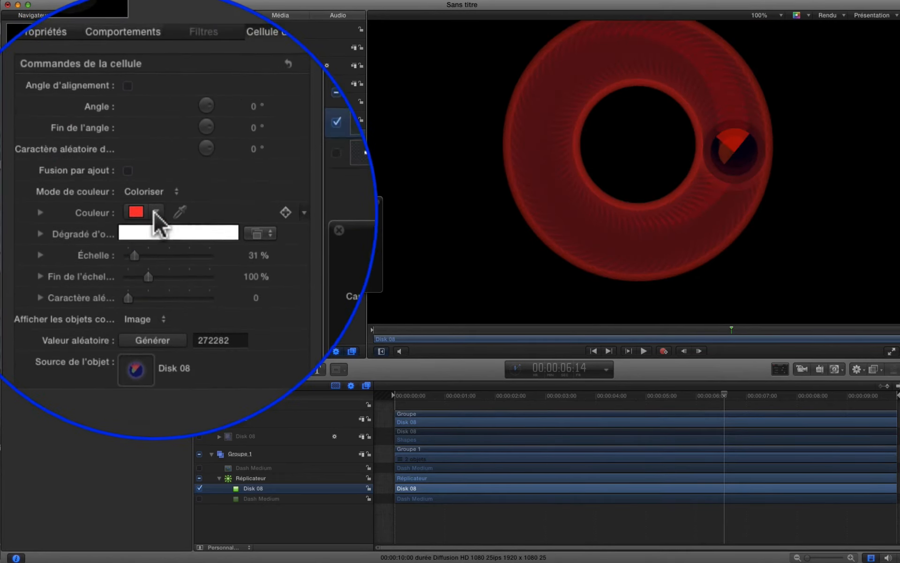
pyautogui.click(160, 212)
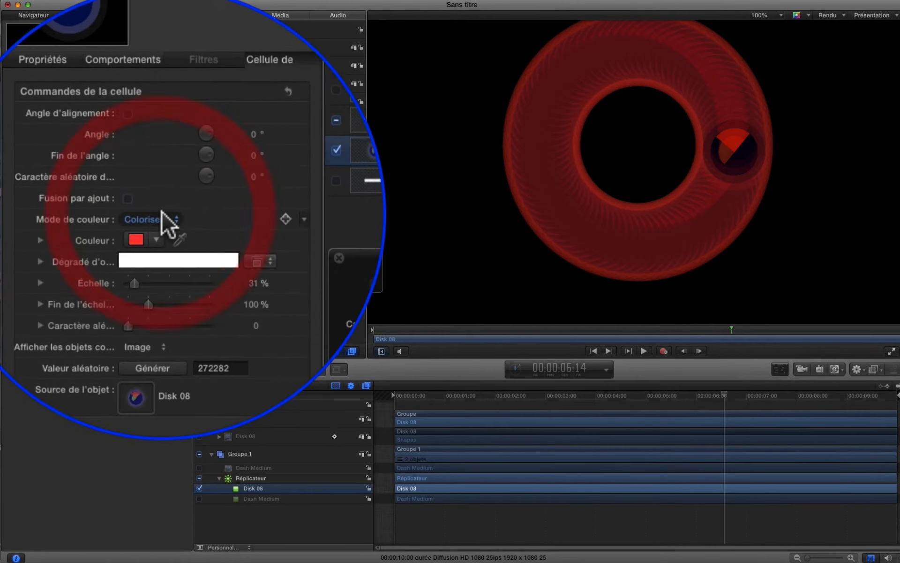
pyautogui.click(173, 211)
pyautogui.click(173, 199)
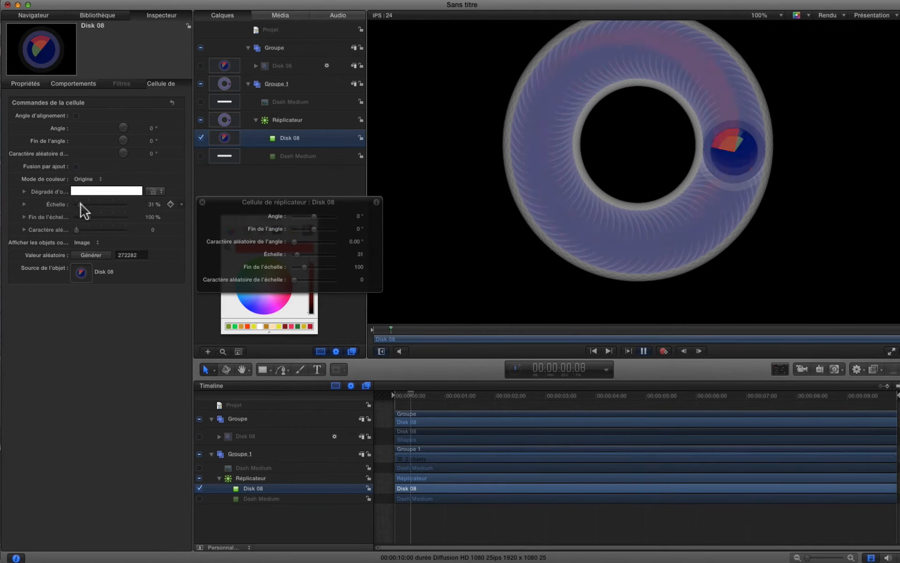
# Set the Disk 08 cell's Échelle to 3 % and its Fin de l'échelle to 313 % during playback
pyautogui.moveTo(80, 205)
pyautogui.mouseDown()
pyautogui.moveTo(90, 204)
pyautogui.moveTo(77, 204)
pyautogui.mouseUp()
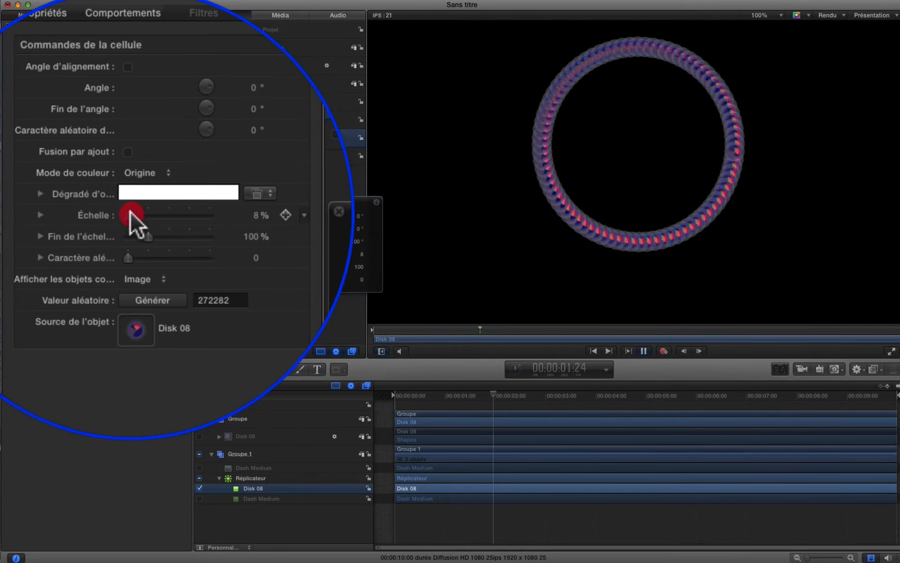
pyautogui.moveTo(150, 216); pyautogui.dragTo(197, 213)
pyautogui.moveTo(127, 212); pyautogui.dragTo(126, 213)
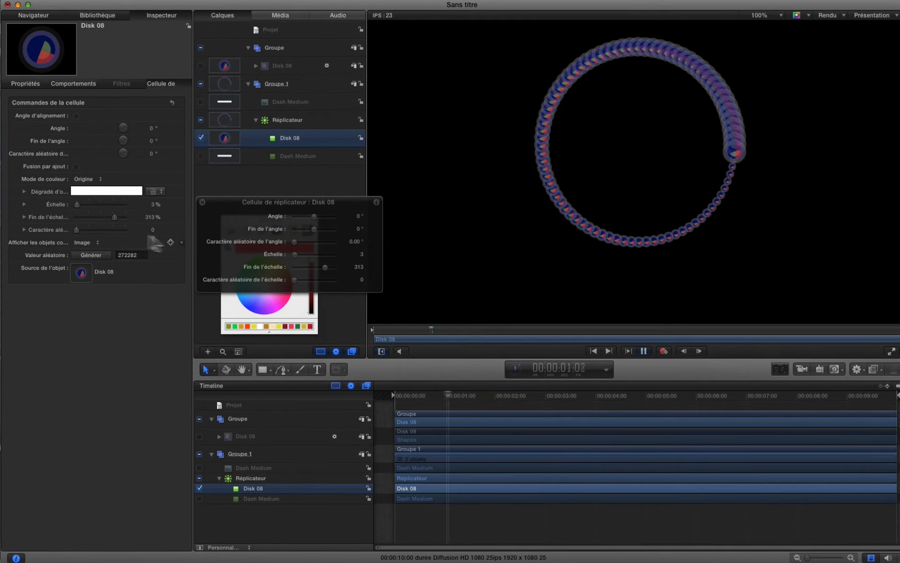
# Set the Disk 08 cell's random scale variation to 9, and set Fin de l'échelle to 400 % after trying 70 %
pyautogui.click(102, 227)
pyautogui.moveTo(94, 230); pyautogui.dragTo(81, 230)
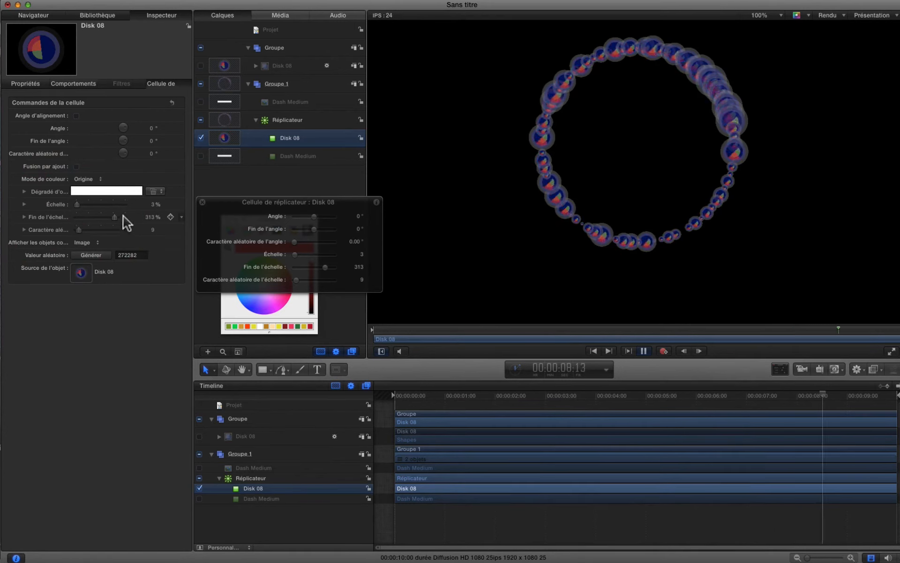
pyautogui.moveTo(114, 217); pyautogui.dragTo(85, 218)
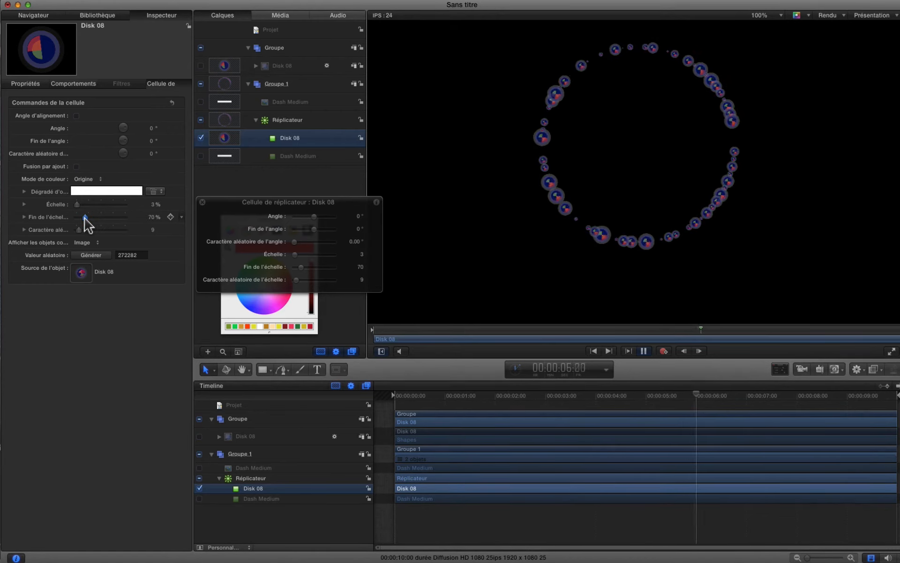
pyautogui.moveTo(85, 218); pyautogui.dragTo(127, 225)
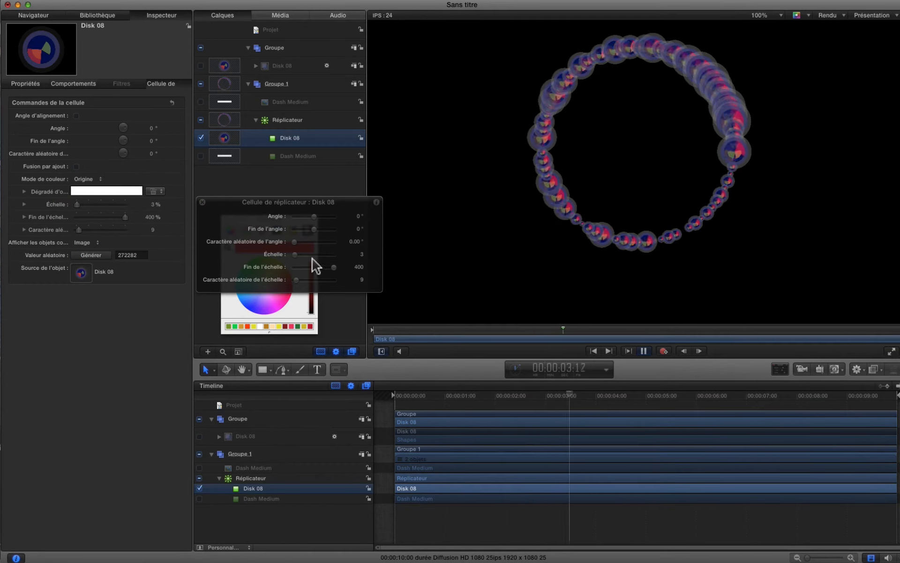
# Set the replicator's Points to 38 after trying 44, and generate a new random value for the Disk 08 cell
pyautogui.click(317, 123)
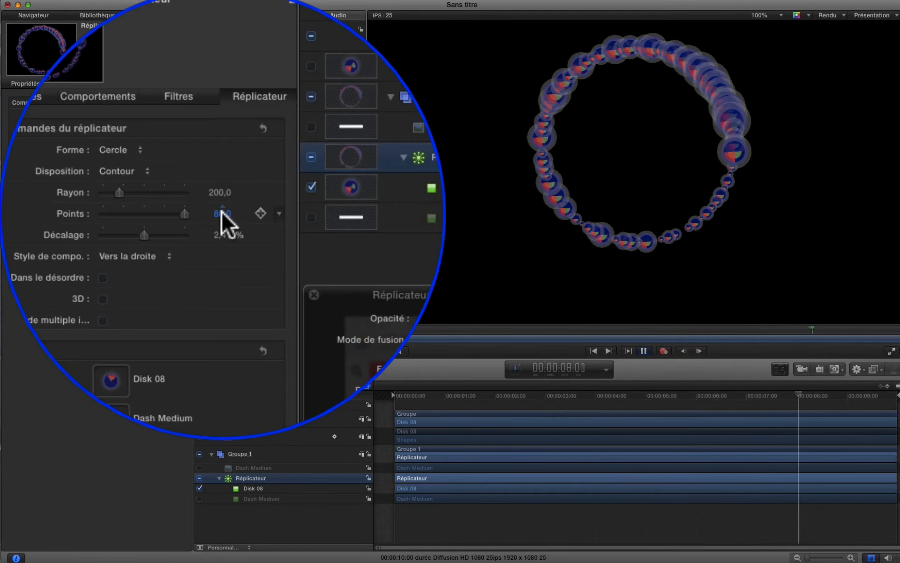
pyautogui.click(161, 153)
pyautogui.write('44')
pyautogui.press('Return')
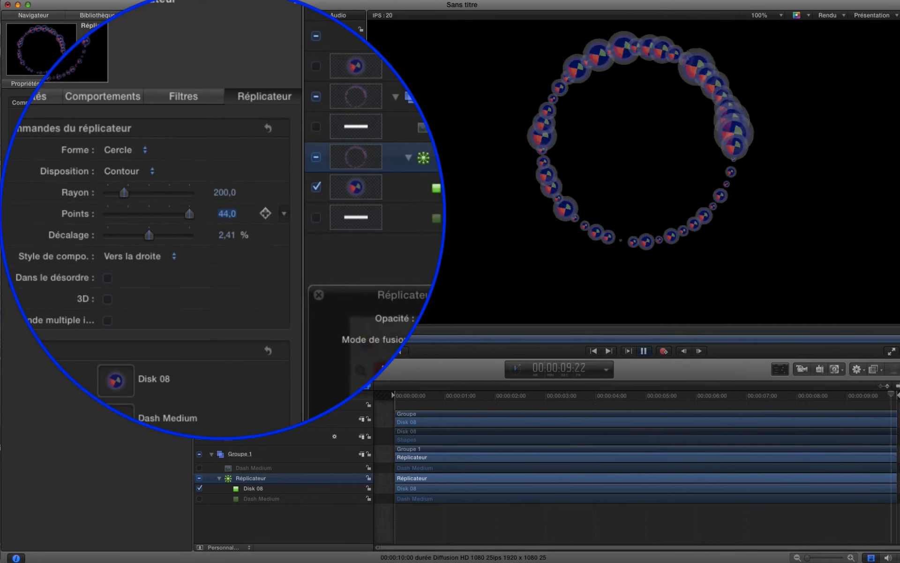
pyautogui.write('38')
pyautogui.press('Return')
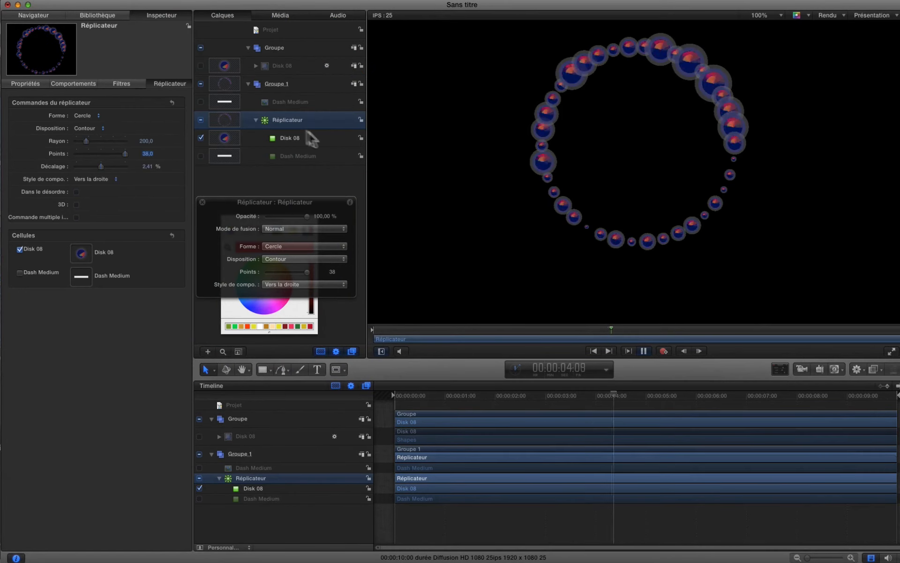
pyautogui.click(304, 140)
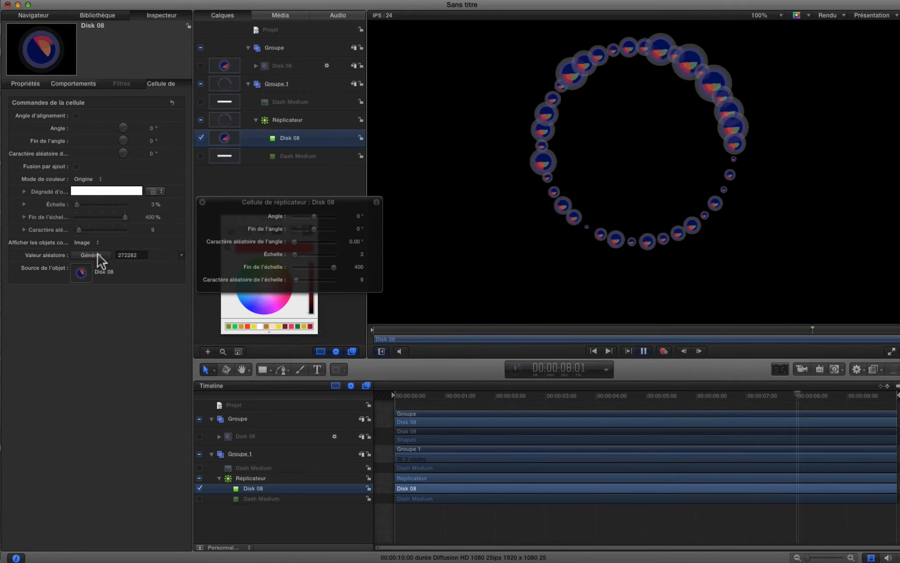
pyautogui.click(95, 255)
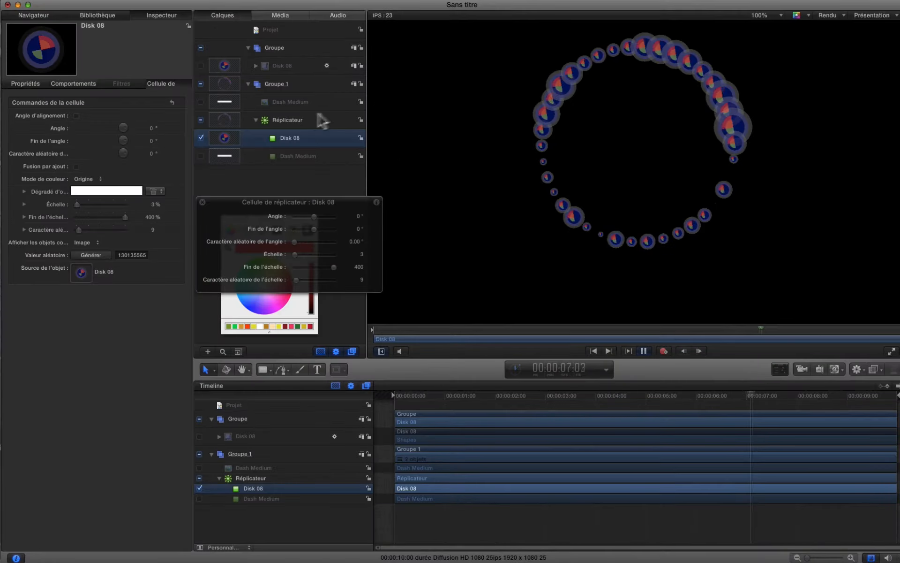
# Delete all existing groups and objects, including the replicator and its source layers, from the project
pyautogui.click(303, 121)
pyautogui.click(299, 54)
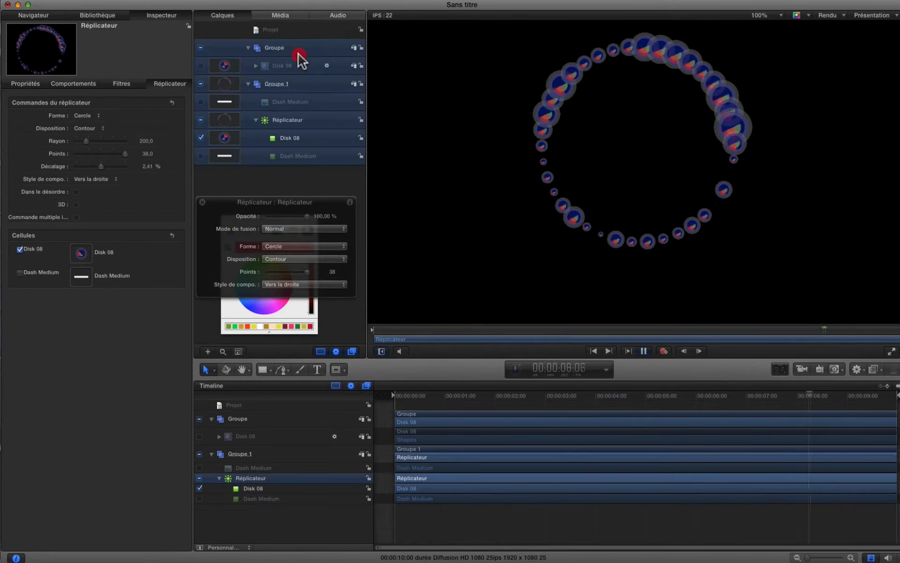
pyautogui.moveTo(299, 54); pyautogui.dragTo(295, 66)
pyautogui.press('Delete')
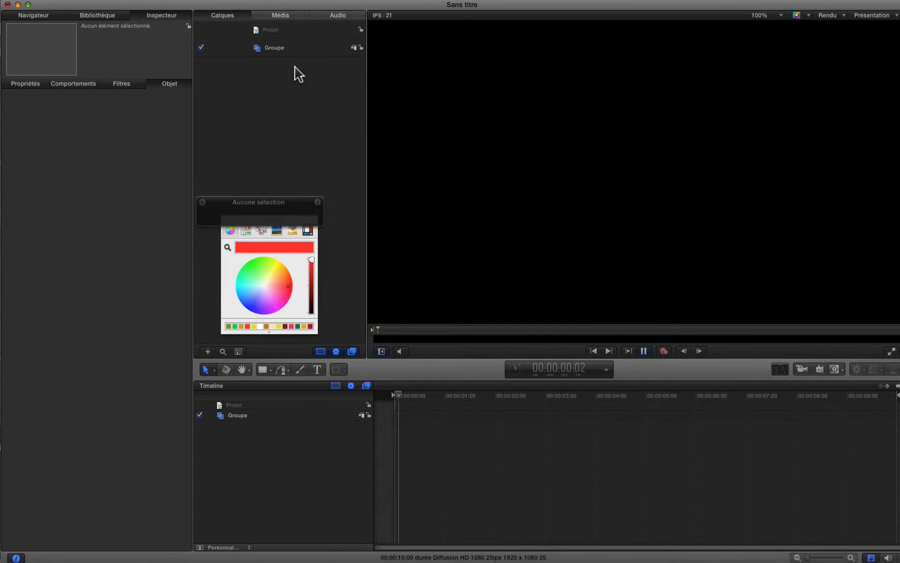
# Return the playhead to 00:00:00:00 and show the library's Arrière-plans replicator presets
pyautogui.click(96, 16)
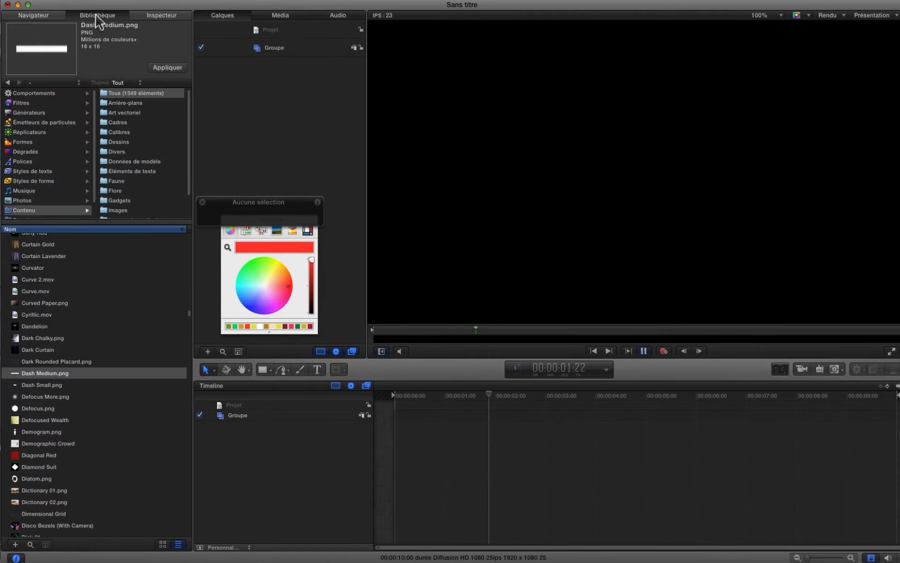
pyautogui.click(554, 398)
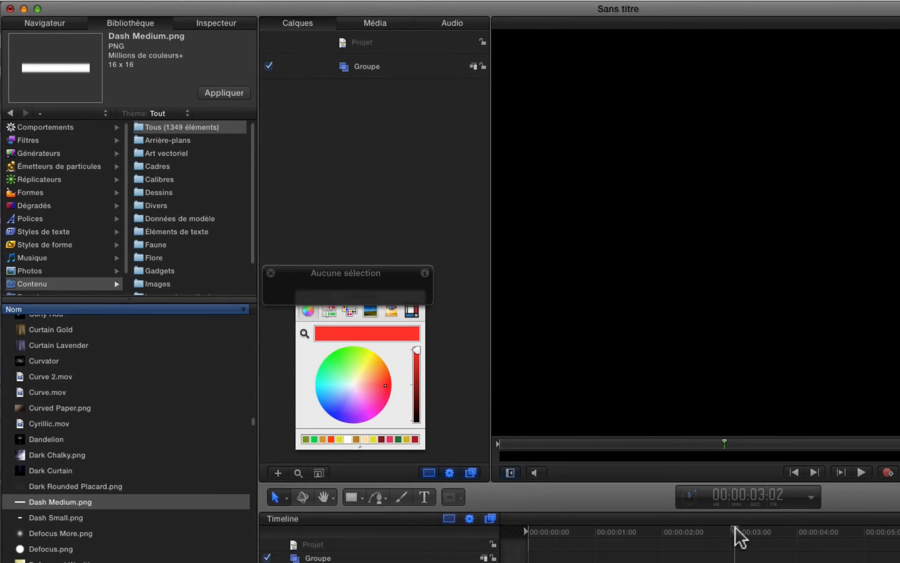
pyautogui.click(541, 532)
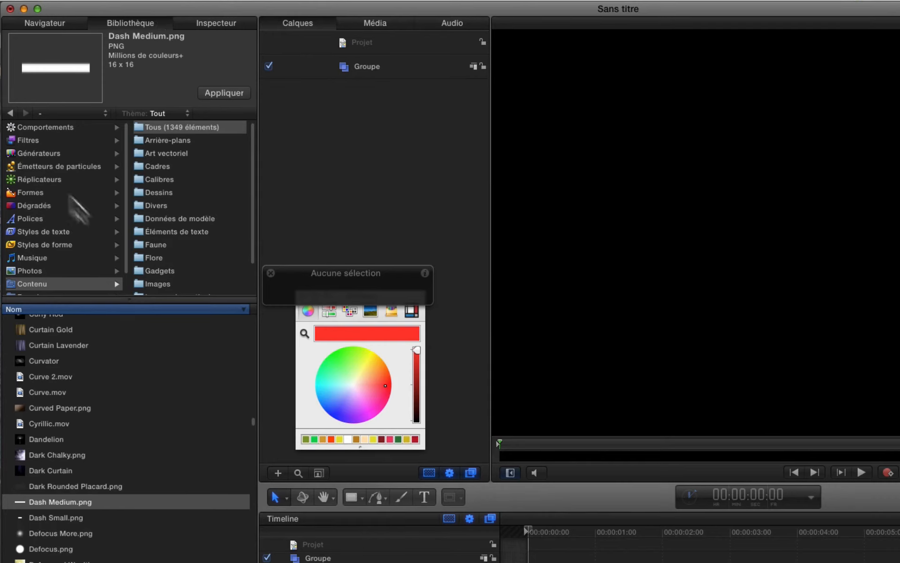
pyautogui.click(50, 178)
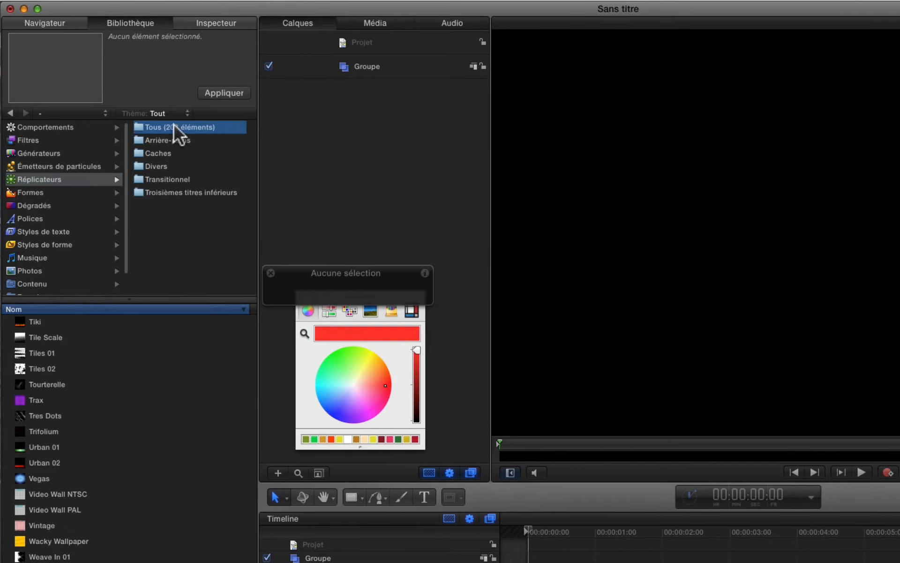
pyautogui.click(168, 142)
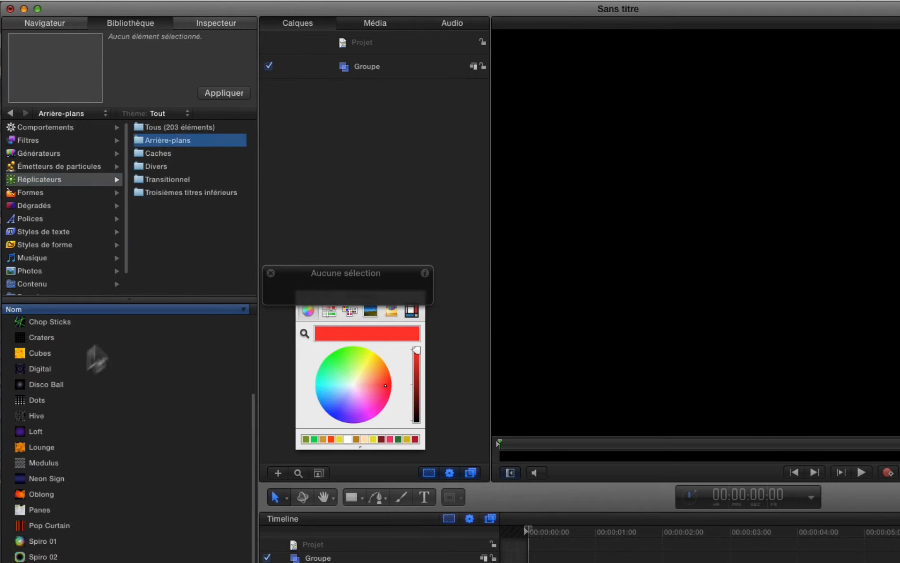
# Preview the Cubes, Chaos, Loft, Lounge and Modulus replicator presets in the Arrière-plans category
pyautogui.click(21, 355)
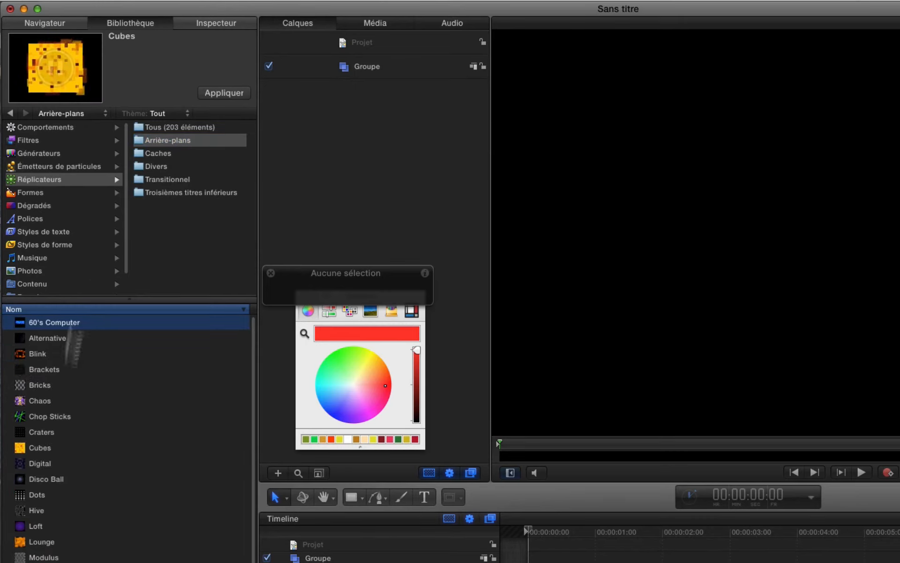
pyautogui.click(23, 402)
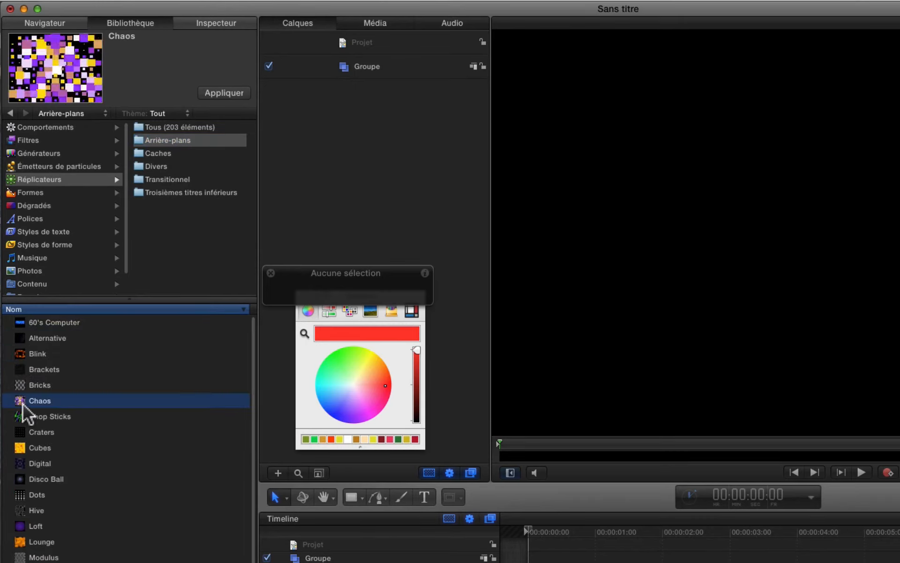
pyautogui.click(34, 525)
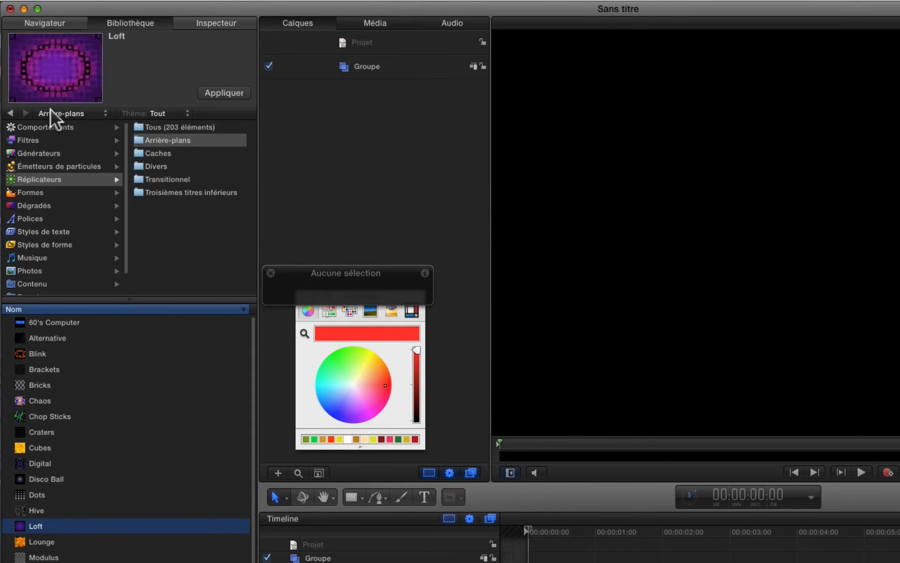
pyautogui.moveTo(54, 99)
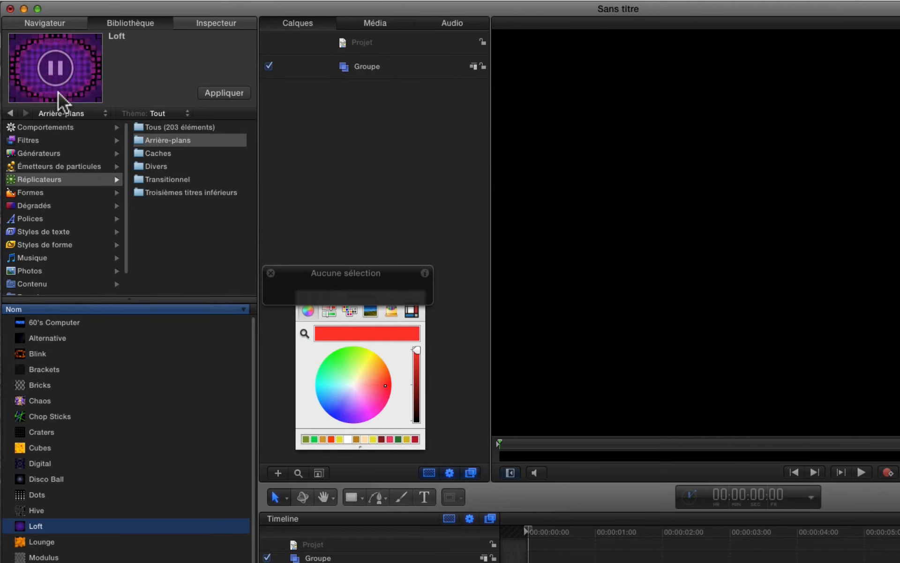
pyautogui.click(34, 542)
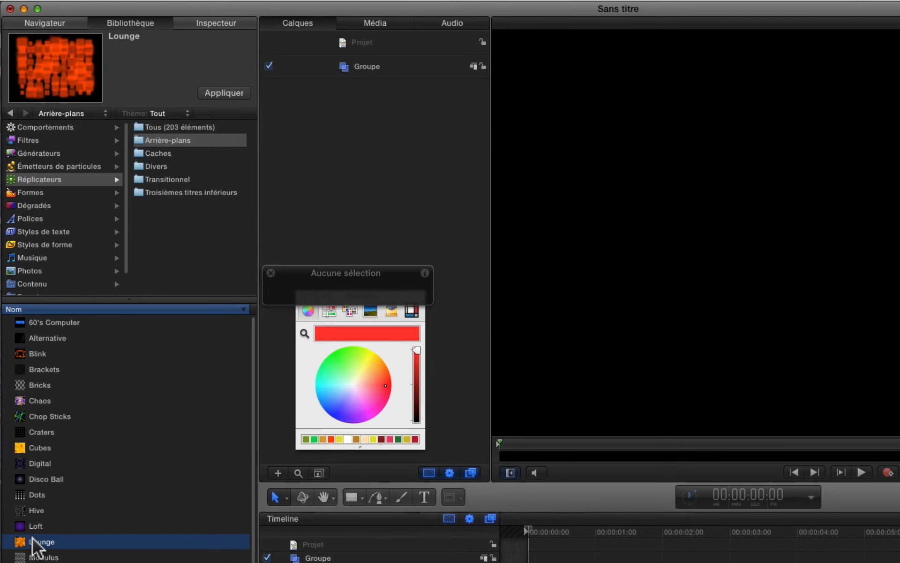
pyautogui.click(33, 556)
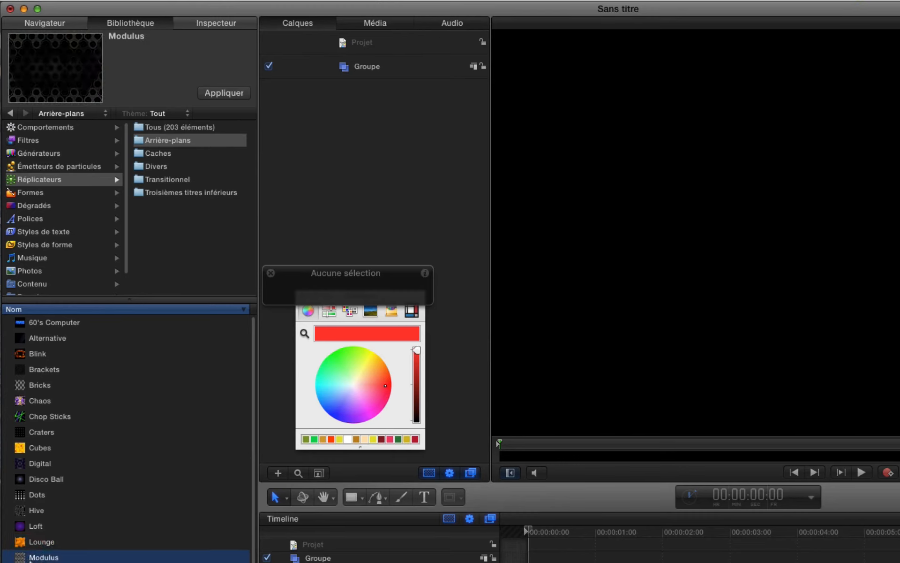
# Preview the Arcs 03 replicator preset in the Caches category
pyautogui.click(162, 154)
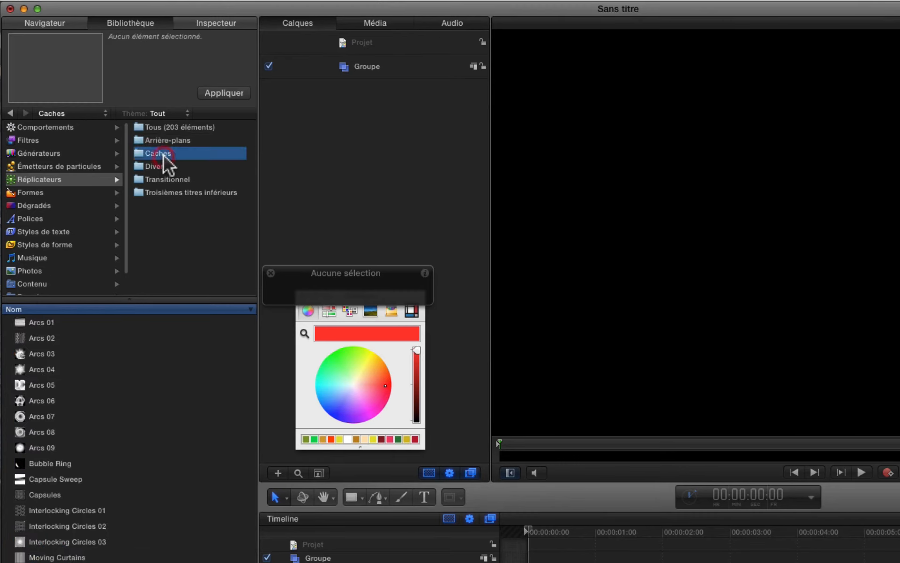
pyautogui.click(28, 352)
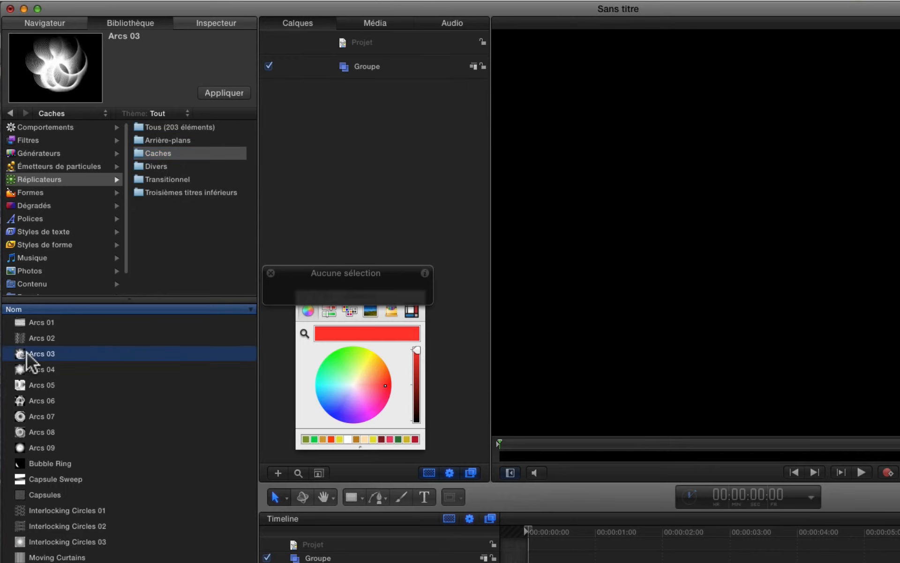